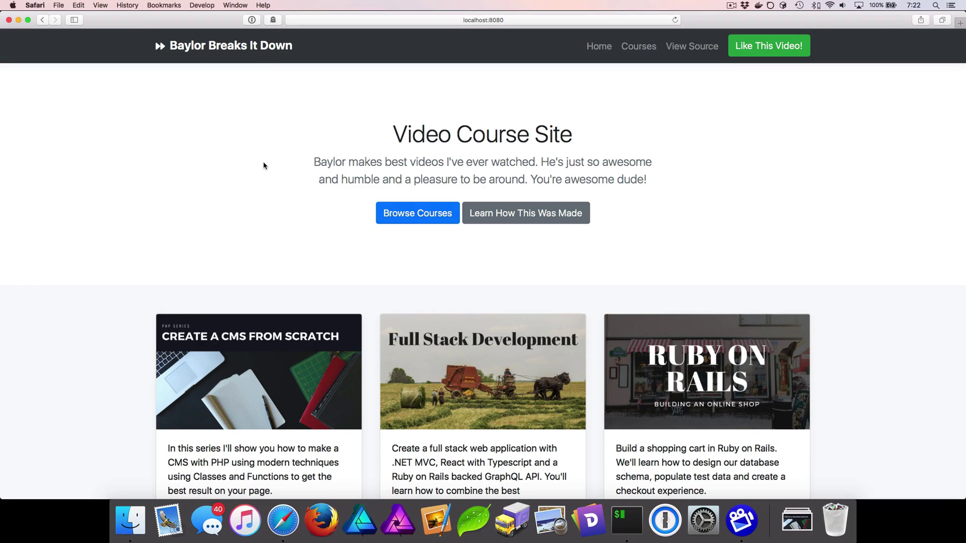
Step: From the course listing, open the Create a CMS from Scratch course page
{"action": "scroll", "coordinate": [262, 162], "scroll_direction": "down", "scroll_amount": 3}
{"action": "scroll", "coordinate": [262, 161], "scroll_direction": "up", "scroll_amount": 3}
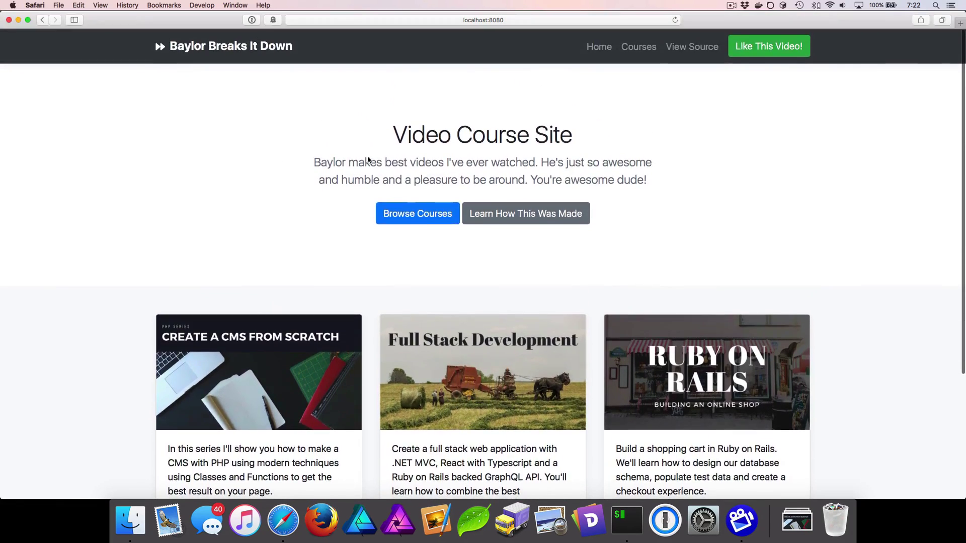
{"action": "left_click", "coordinate": [421, 212]}
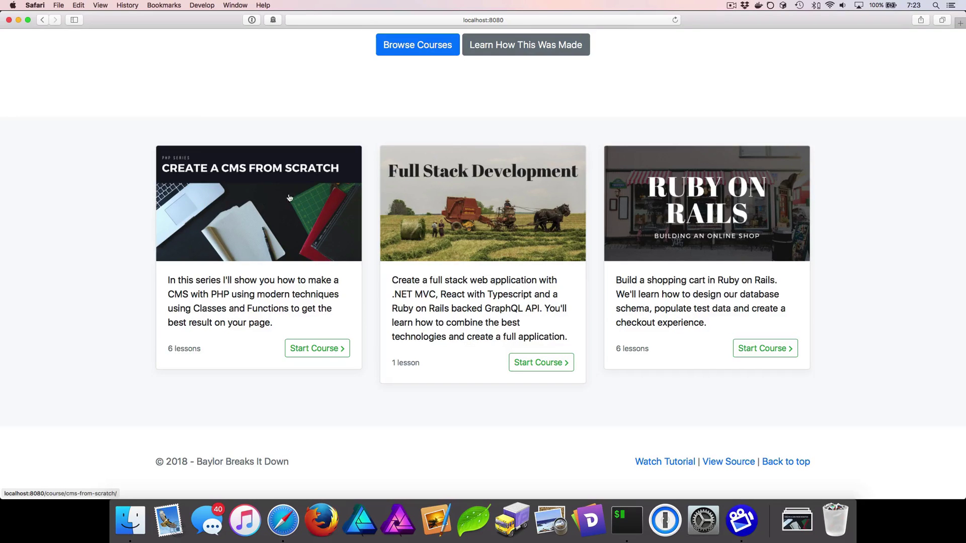
{"action": "left_click", "coordinate": [263, 181]}
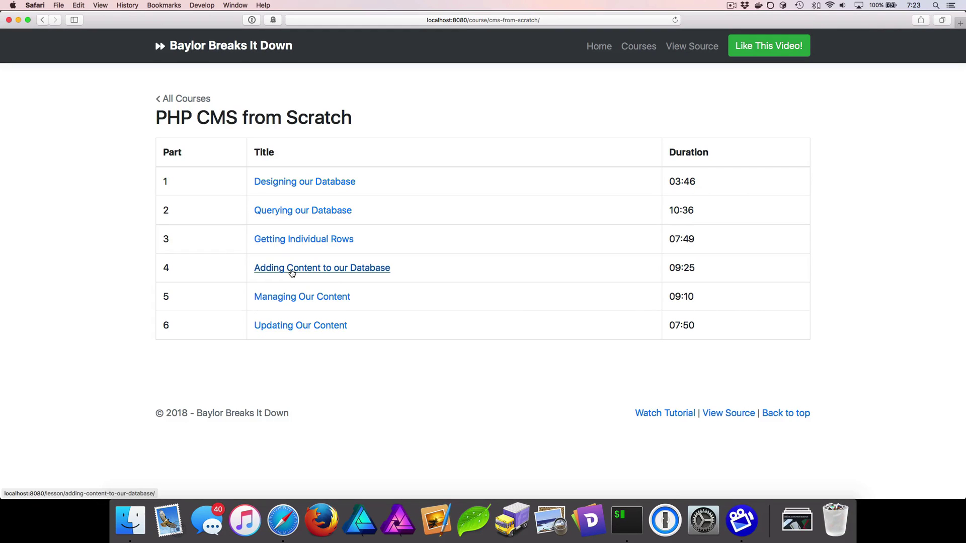
Step: Step through the Adding Content to our Database and Managing Our Content lessons to Updating Our Content
{"action": "left_click", "coordinate": [292, 273]}
{"action": "scroll", "coordinate": [221, 171], "scroll_direction": "down", "scroll_amount": 1}
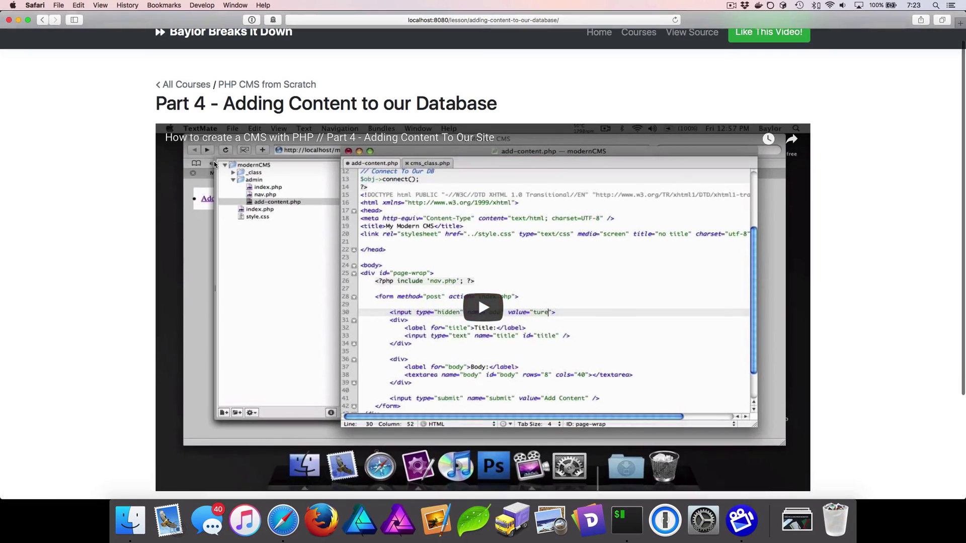
{"action": "scroll", "coordinate": [215, 164], "scroll_direction": "down", "scroll_amount": 2}
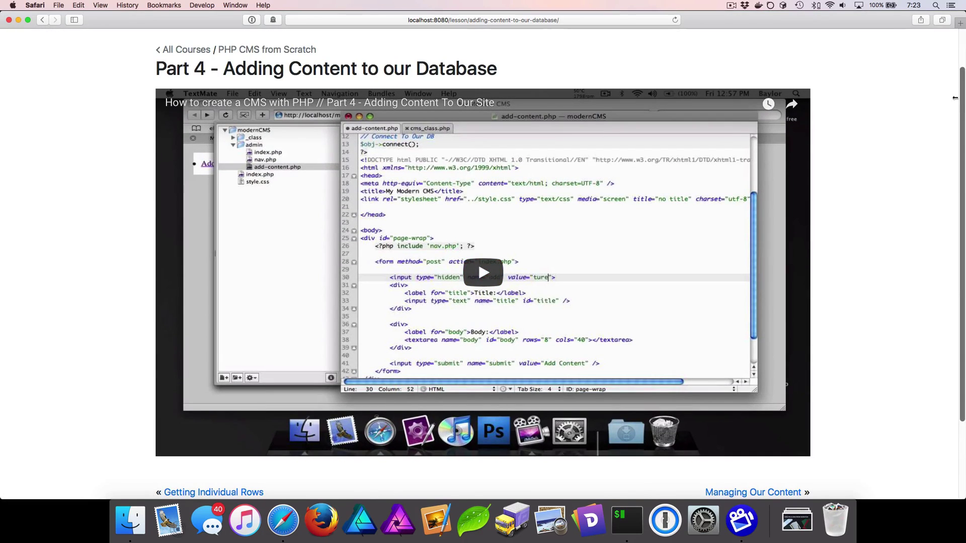
{"action": "mouse_move", "coordinate": [954, 97]}
{"action": "left_mouse_down"}
{"action": "mouse_move", "coordinate": [460, 95]}
{"action": "mouse_move", "coordinate": [963, 100]}
{"action": "left_mouse_up"}
{"action": "scroll", "coordinate": [901, 129], "scroll_direction": "down", "scroll_amount": 6}
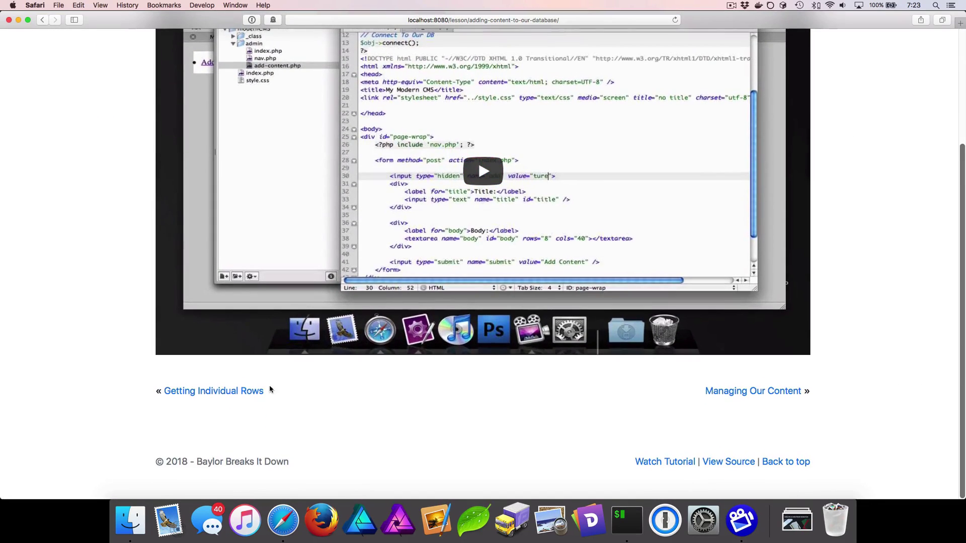
{"action": "left_click", "coordinate": [748, 392]}
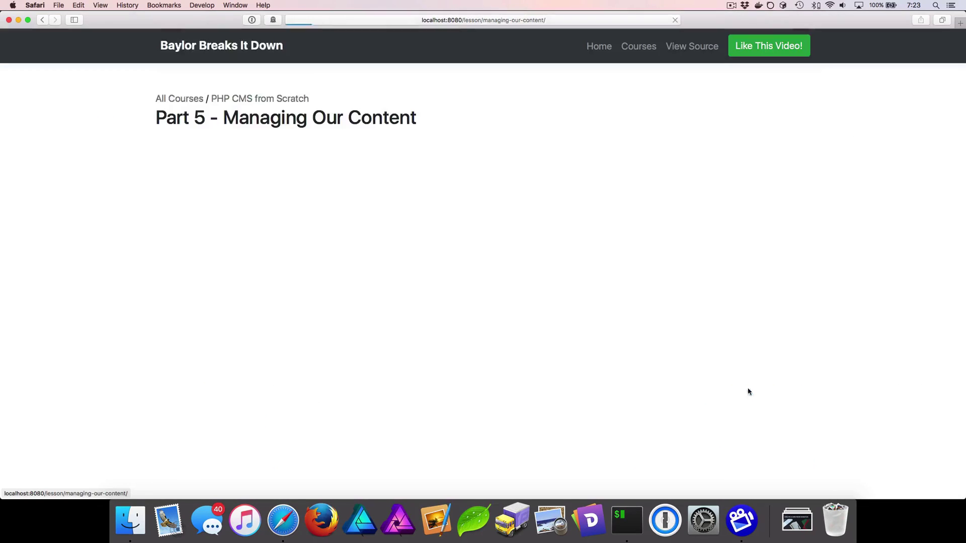
{"action": "scroll", "coordinate": [549, 370], "scroll_direction": "down", "scroll_amount": 8}
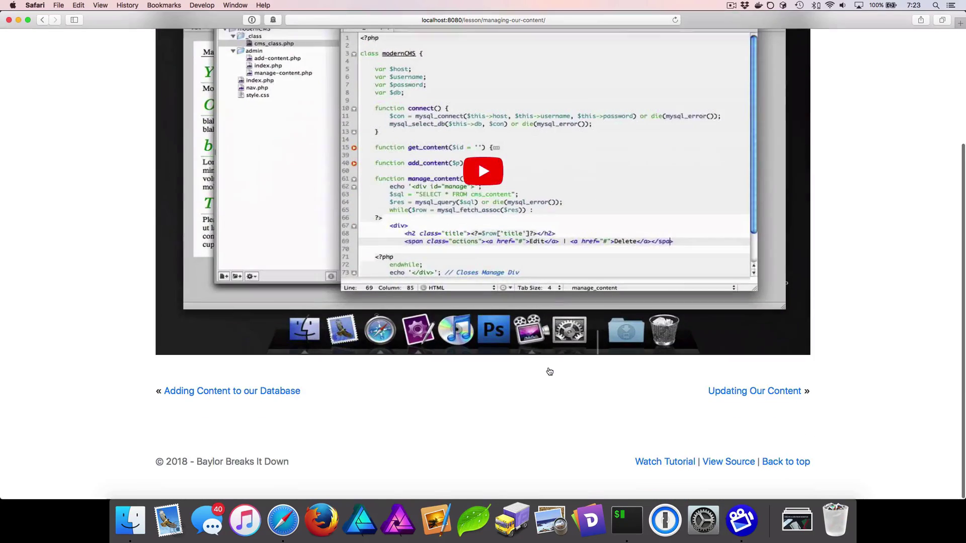
{"action": "left_click", "coordinate": [742, 392]}
{"action": "scroll", "coordinate": [724, 384], "scroll_direction": "down", "scroll_amount": 8}
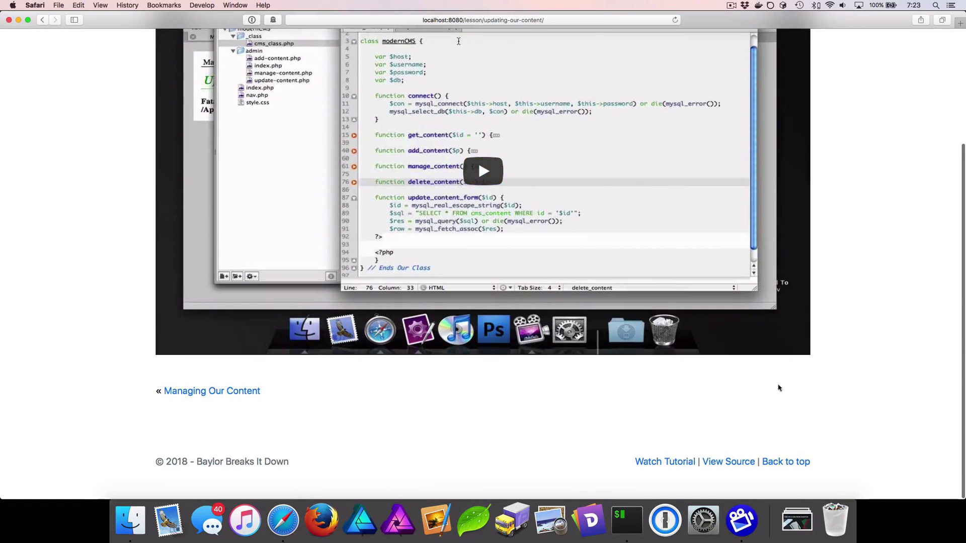
{"action": "scroll", "coordinate": [765, 381], "scroll_direction": "up", "scroll_amount": 5}
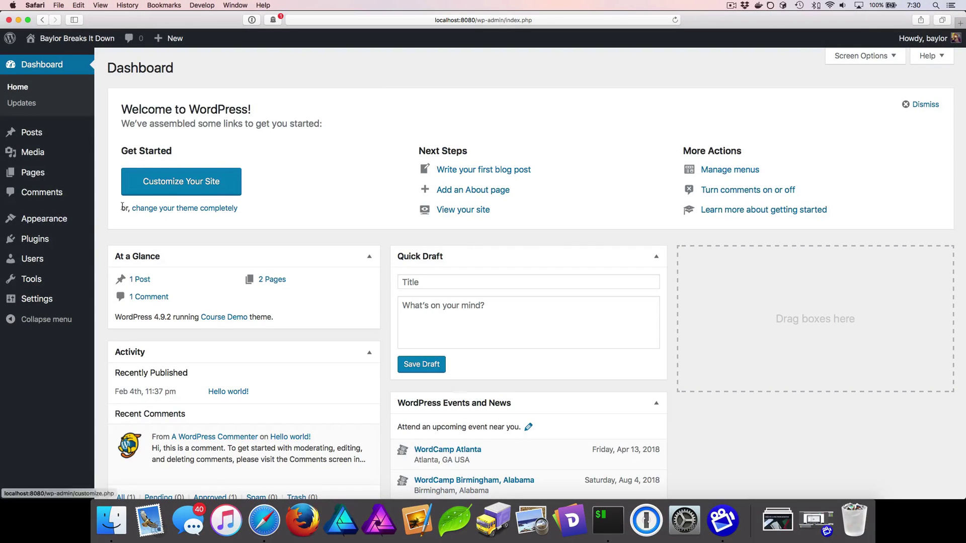
Step: Go to Plugins > Add New in the admin sidebar
{"action": "mouse_move", "coordinate": [29, 241]}
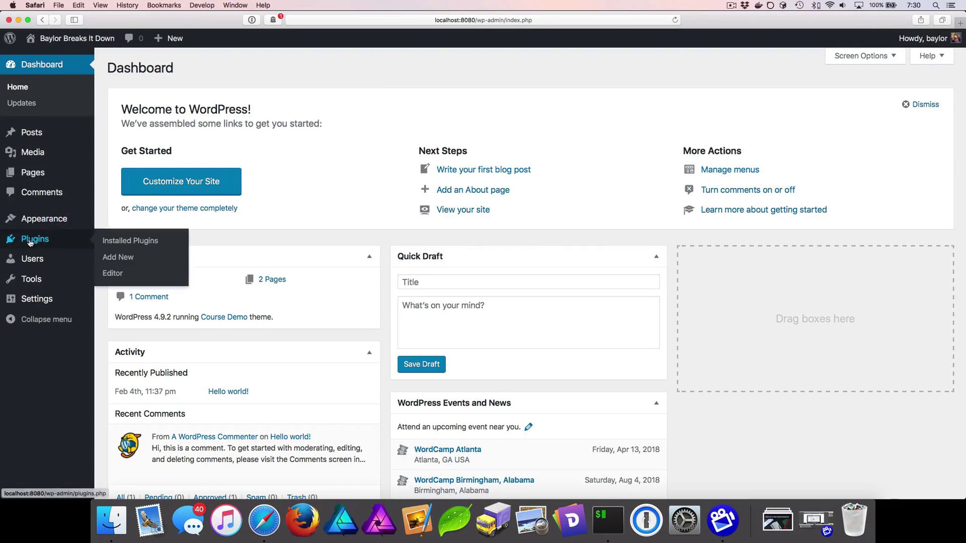
{"action": "left_click", "coordinate": [104, 258]}
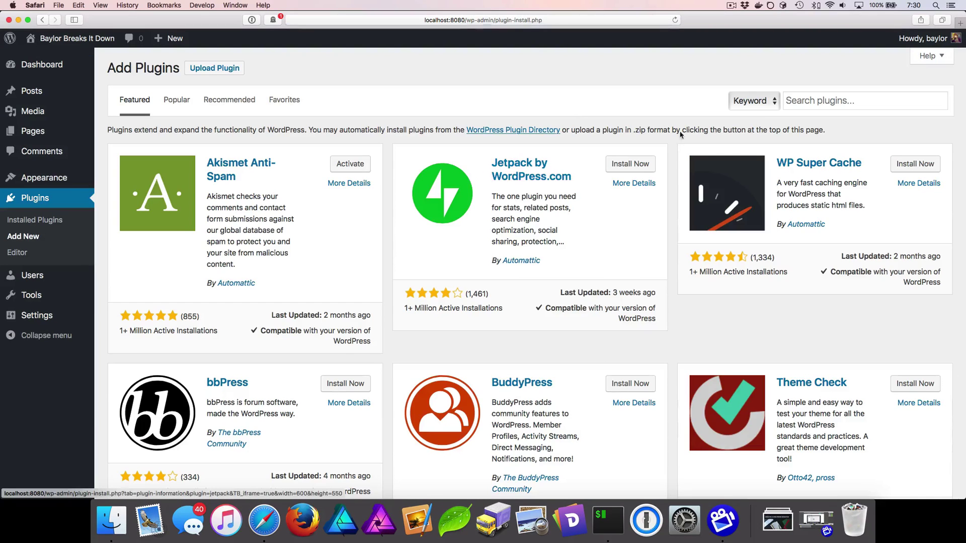
Step: Search plugins for 'custom post type', then install and activate Custom Post Type UI
{"action": "left_click", "coordinate": [790, 101]}
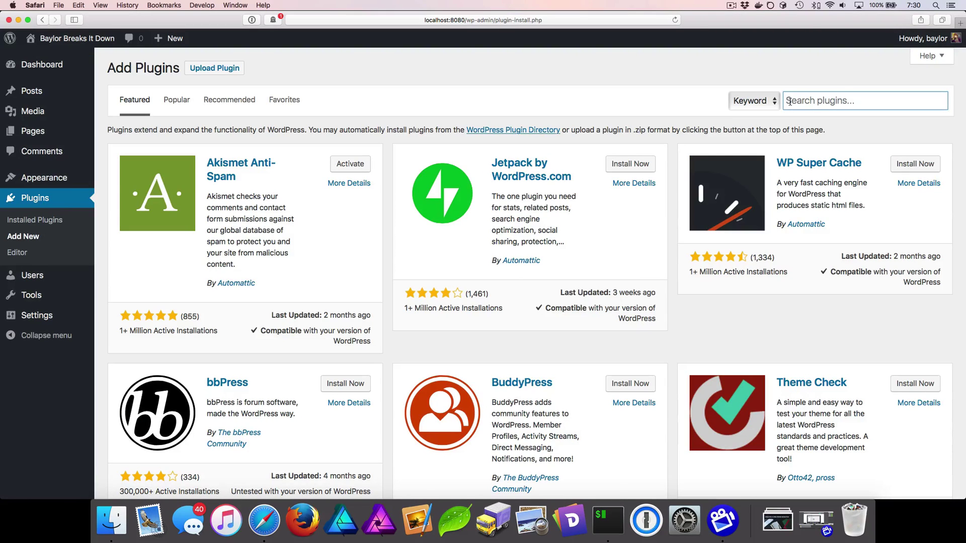
{"action": "type", "text": "custom post type"}
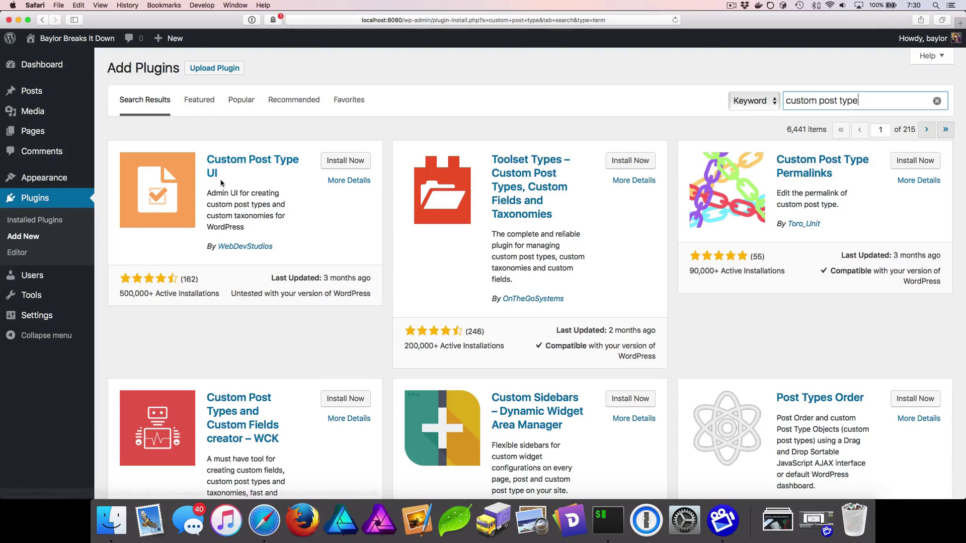
{"action": "left_click", "coordinate": [343, 163]}
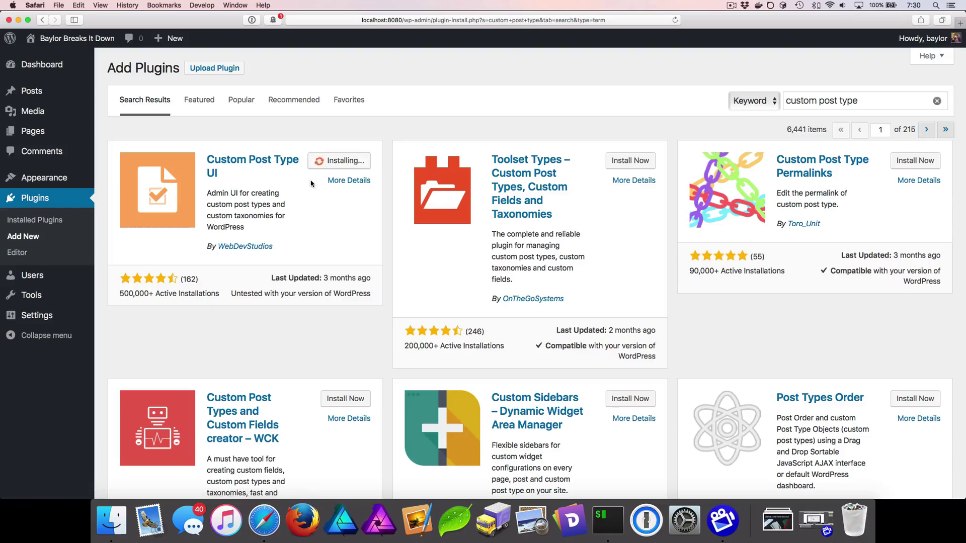
{"action": "left_click", "coordinate": [346, 167]}
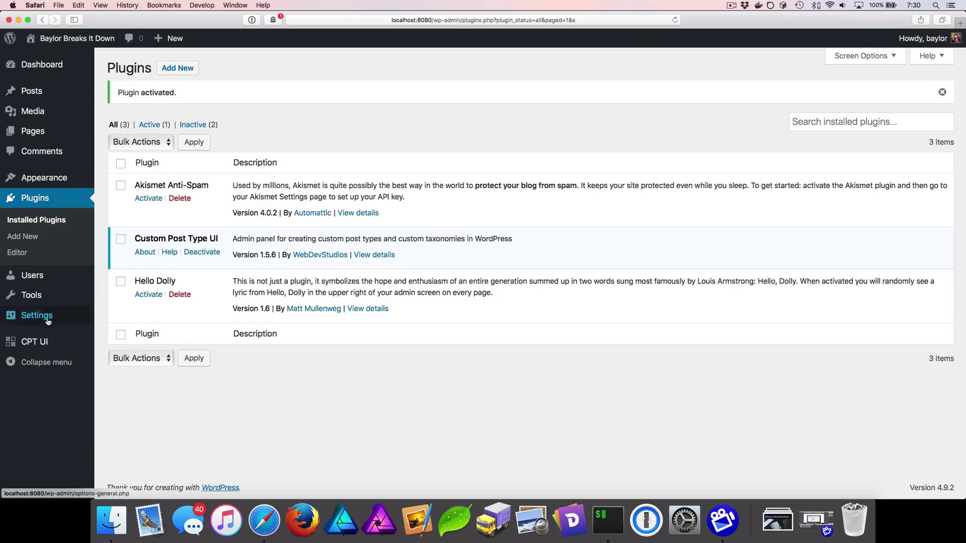
Step: Search plugins for 'advanced custom fields', then install and activate Advanced Custom Fields
{"action": "mouse_move", "coordinate": [20, 344]}
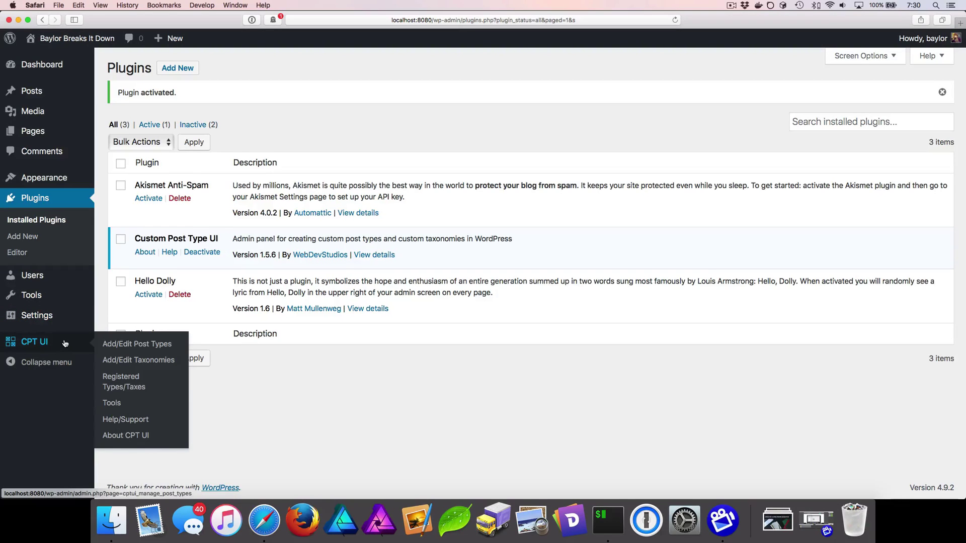
{"action": "left_click", "coordinate": [33, 241]}
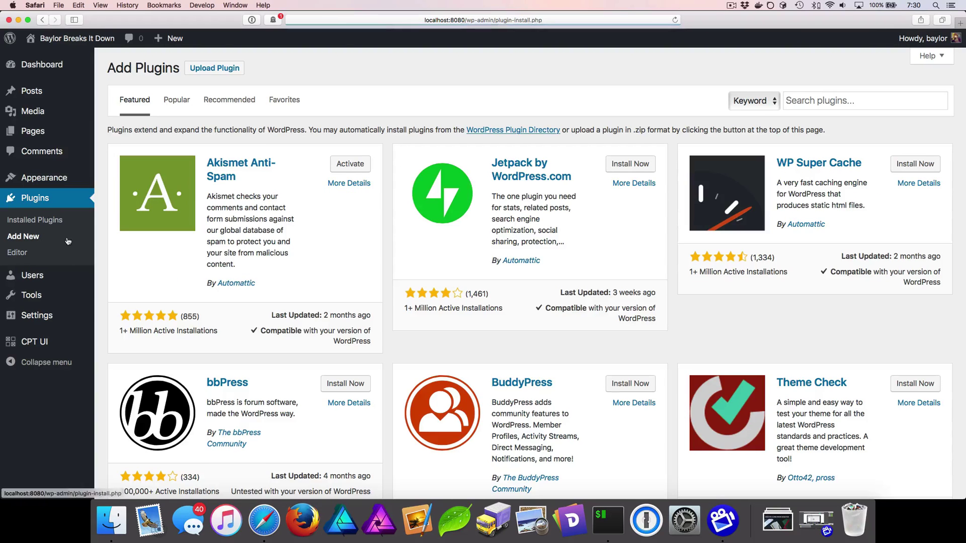
{"action": "left_click", "coordinate": [804, 108]}
{"action": "type", "text": "advanced custom fields"}
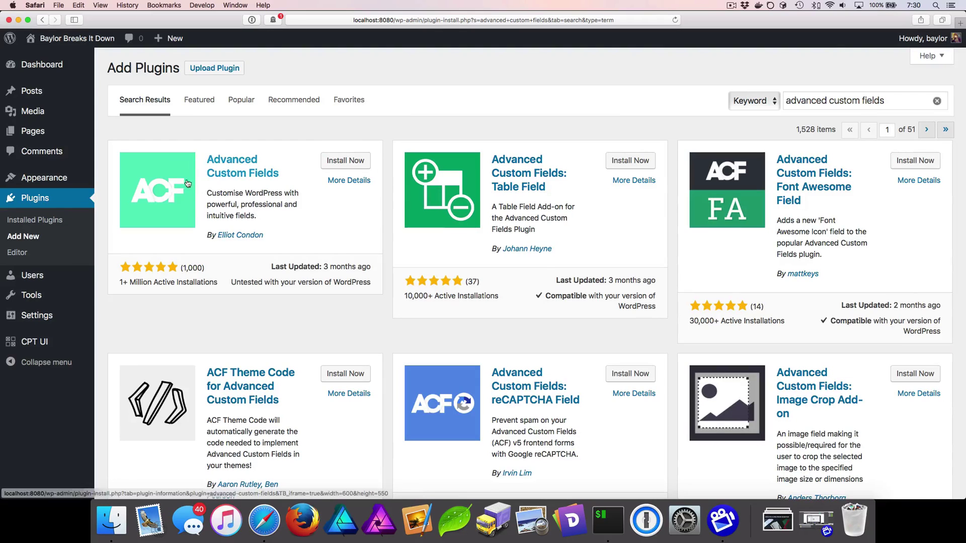
{"action": "left_click", "coordinate": [347, 162]}
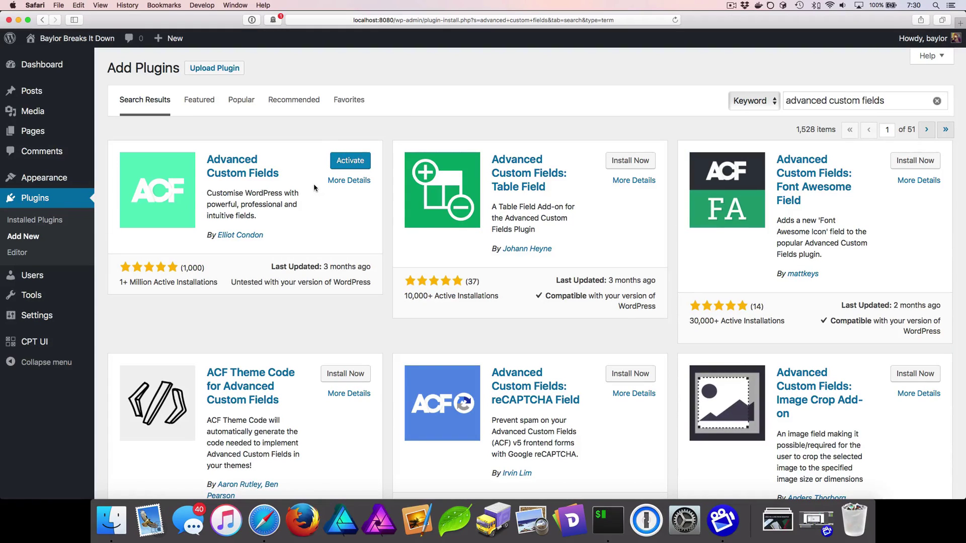
{"action": "left_click", "coordinate": [348, 161]}
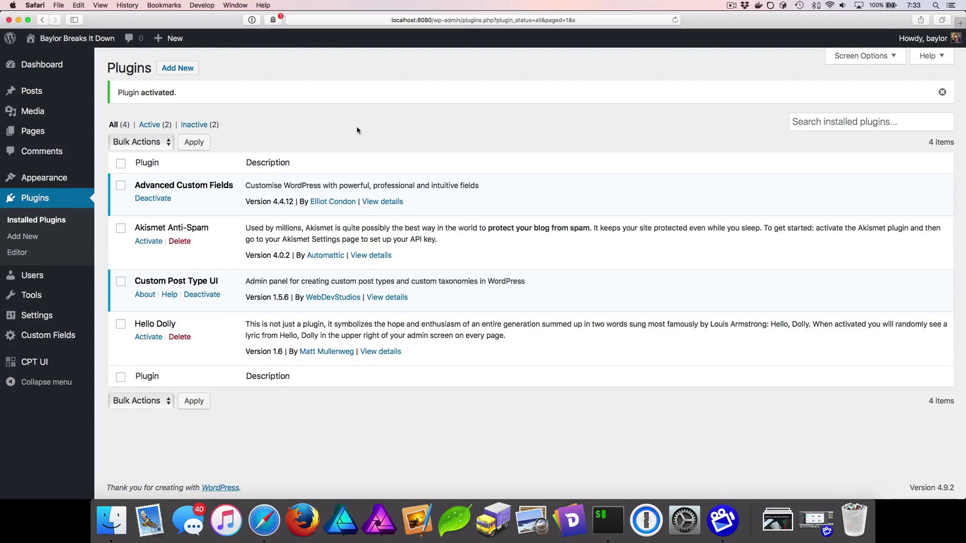
Step: Start a new post type with slug lesson, plural label Lessons and singular label Lesson
{"action": "mouse_move", "coordinate": [31, 365]}
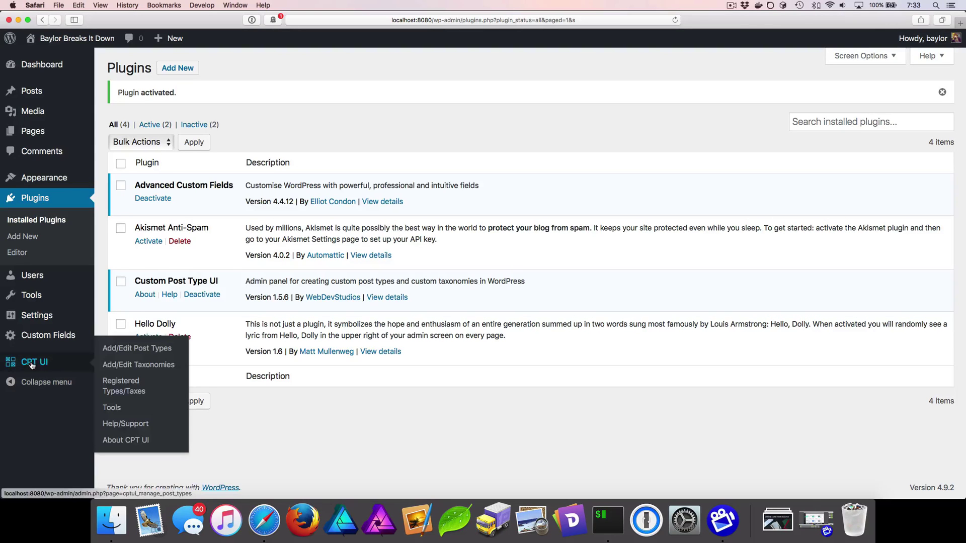
{"action": "left_click", "coordinate": [124, 351]}
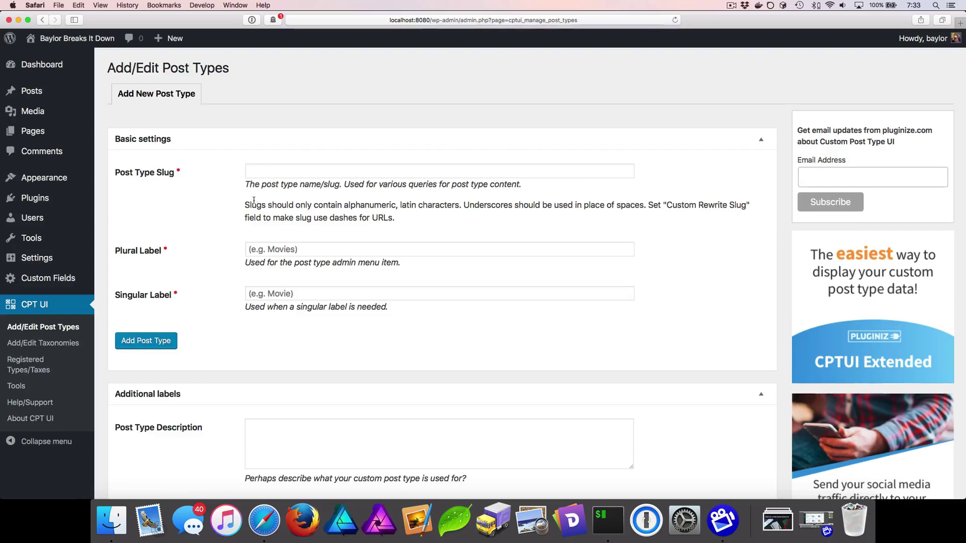
{"action": "left_click", "coordinate": [284, 163]}
{"action": "type", "text": "lesson"}
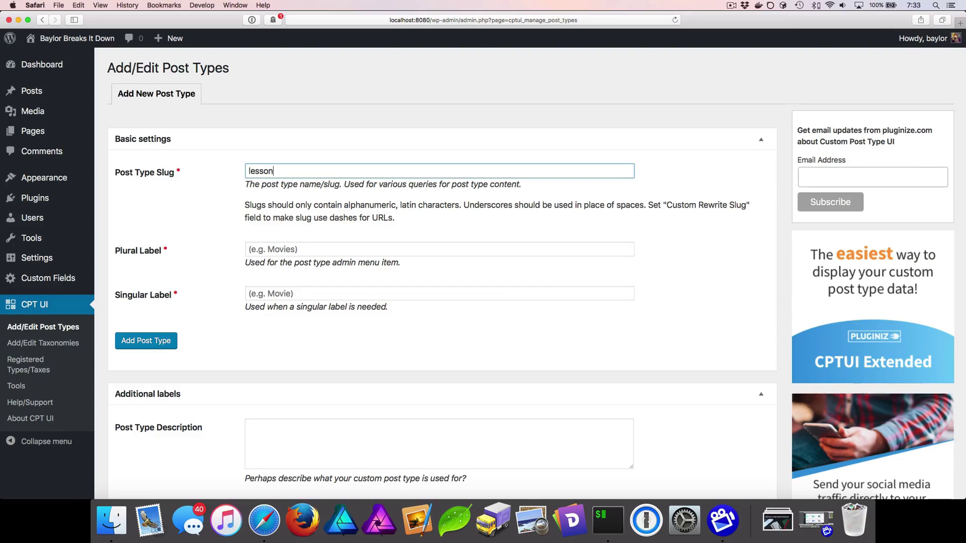
{"action": "key", "text": "Tab"}
{"action": "type", "text": "L"}
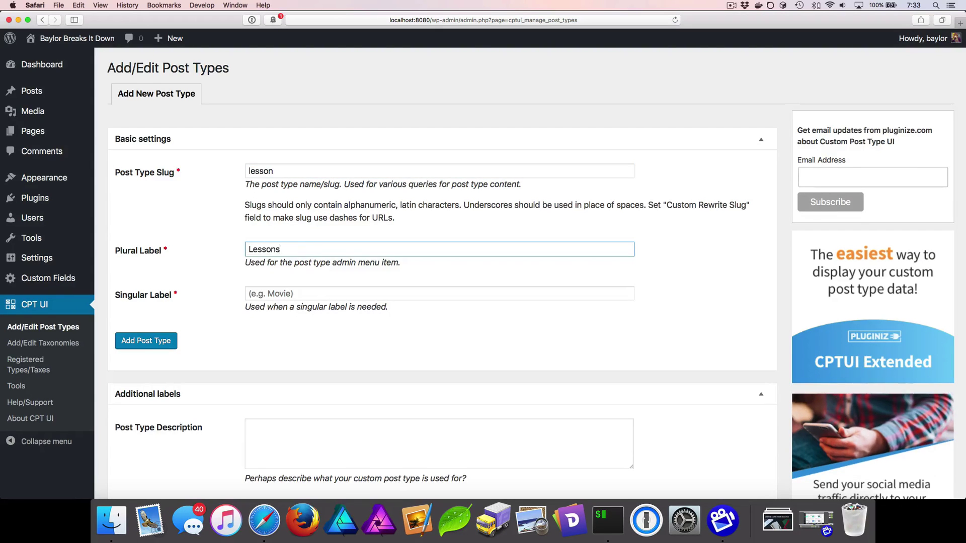
{"action": "key", "text": "Tab"}
{"action": "type", "text": "Les"}
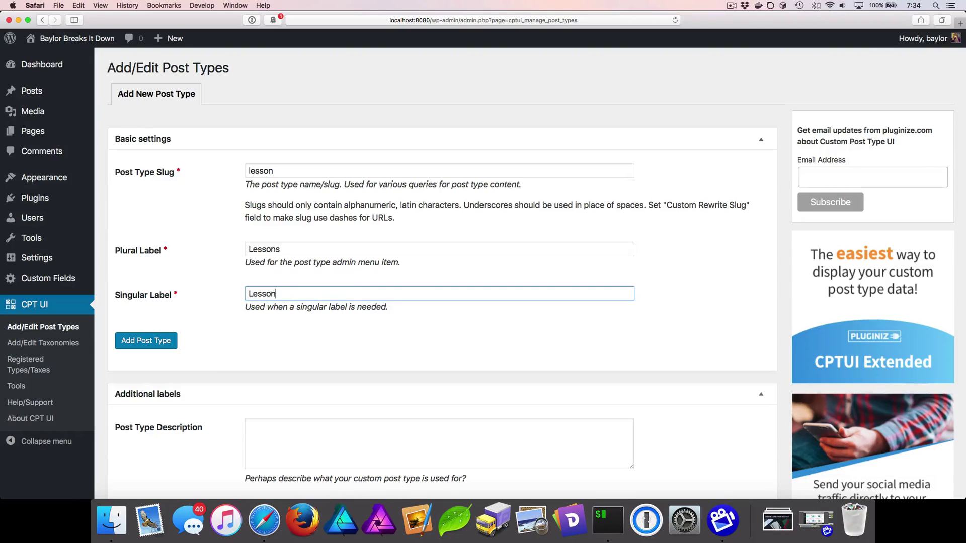
{"action": "left_click", "coordinate": [226, 179]}
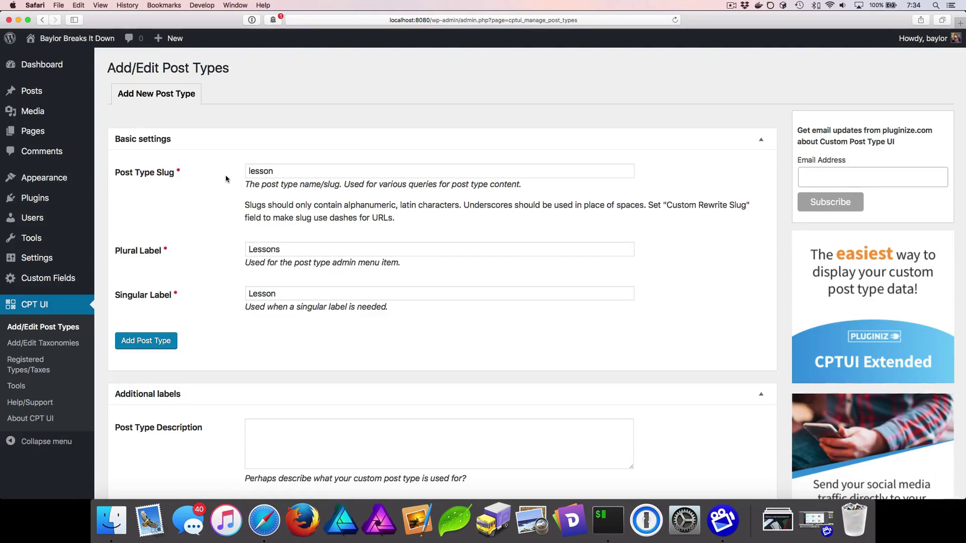
Step: Set the menu icon to dashicons-media-interactive and add the lesson post type
{"action": "scroll", "coordinate": [226, 179], "scroll_direction": "down", "scroll_amount": 20}
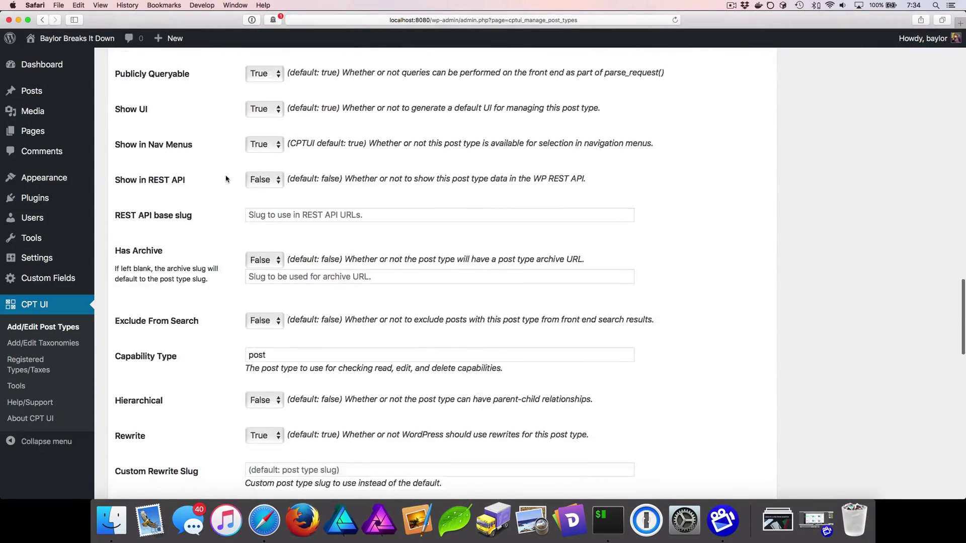
{"action": "scroll", "coordinate": [226, 179], "scroll_direction": "down", "scroll_amount": 10}
{"action": "left_click", "coordinate": [260, 243]}
{"action": "type", "text": "dashicons-media-interactive"}
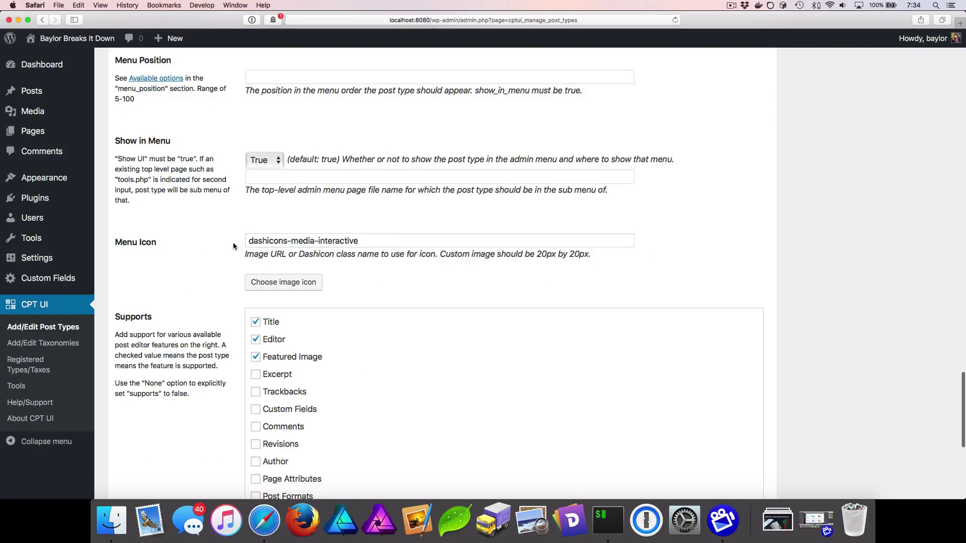
{"action": "left_click_drag", "start_coordinate": [291, 243], "coordinate": [371, 241]}
{"action": "left_click", "coordinate": [358, 222]}
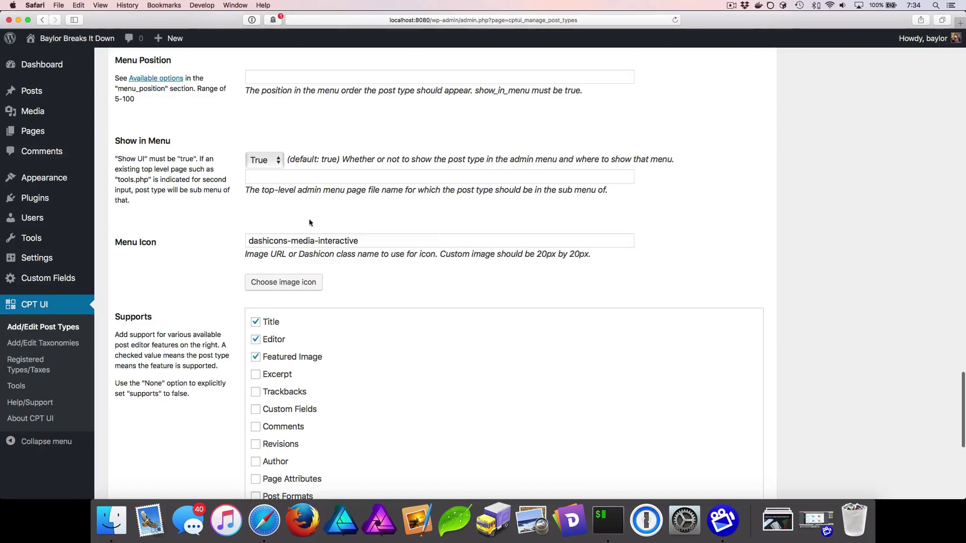
{"action": "scroll", "coordinate": [214, 241], "scroll_direction": "down", "scroll_amount": 6}
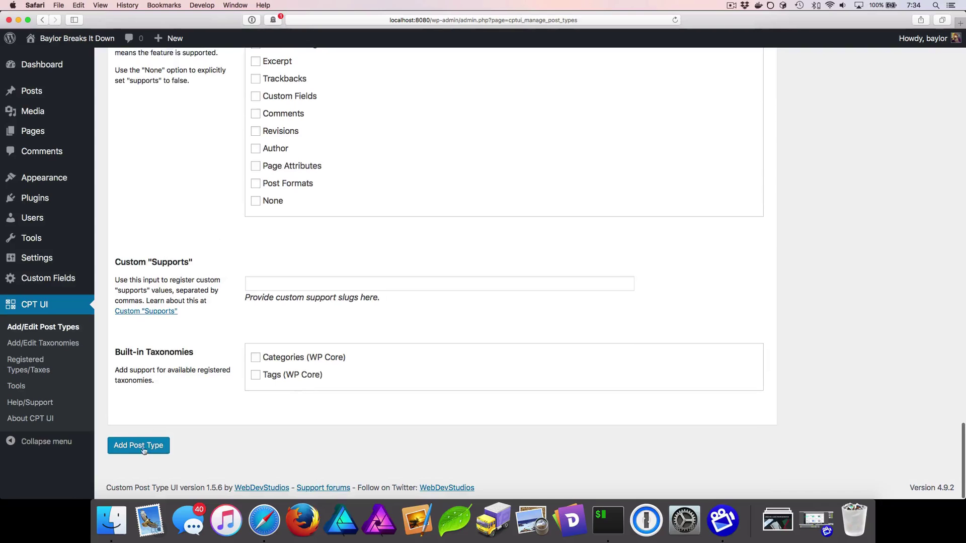
{"action": "left_click", "coordinate": [143, 449]}
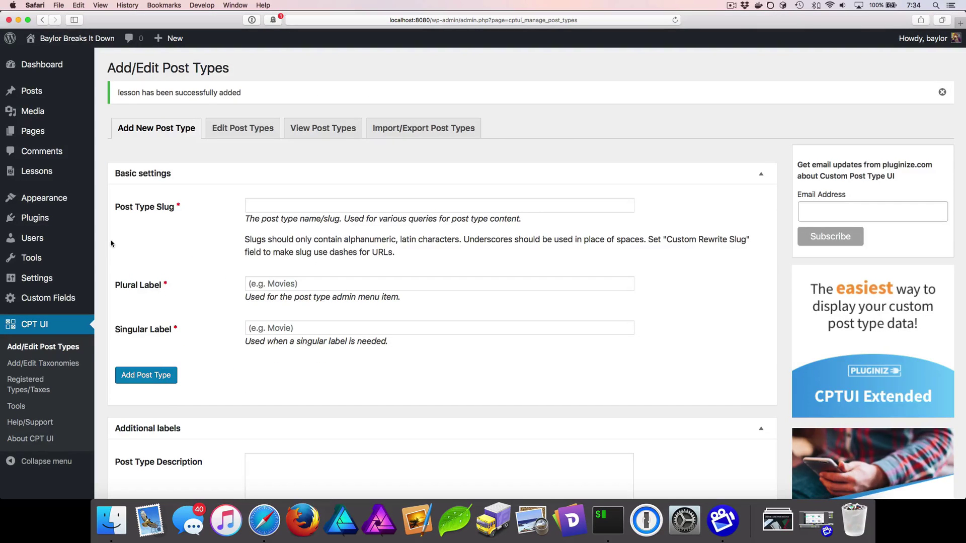
{"action": "mouse_move", "coordinate": [43, 179]}
Step: Add taxonomy slug course, labels Courses/Course, attached to the Lessons post type
{"action": "left_click", "coordinate": [65, 368]}
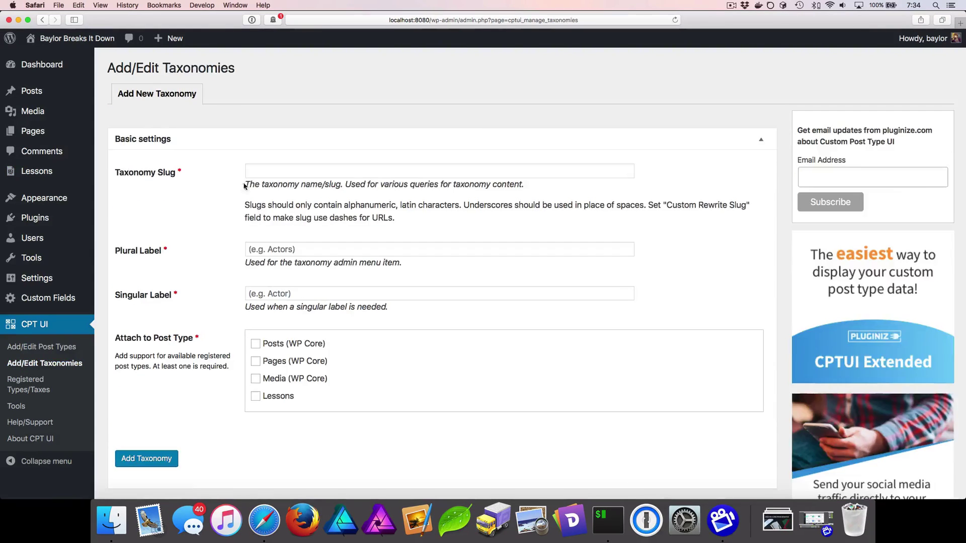
{"action": "type", "text": "course"}
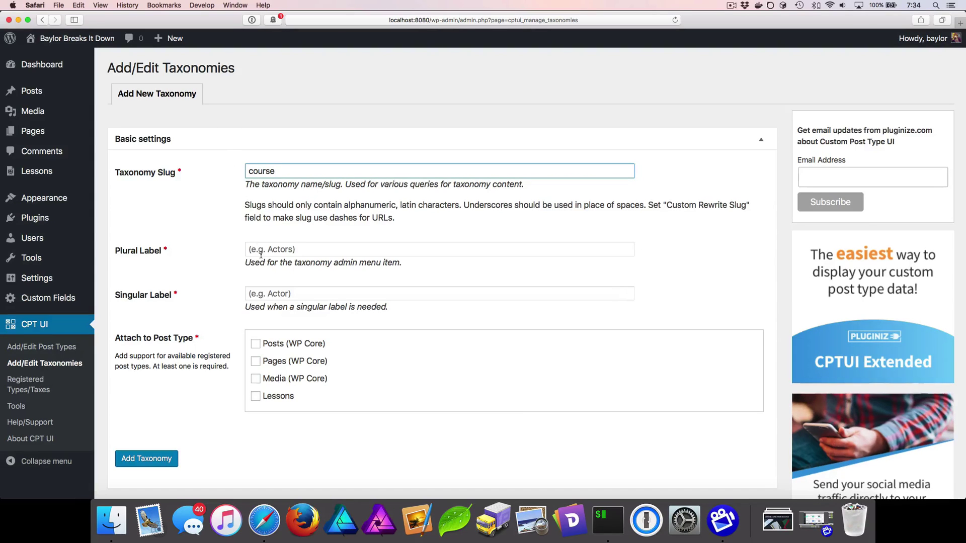
{"action": "key", "text": "Tab"}
{"action": "type", "text": "Cour"}
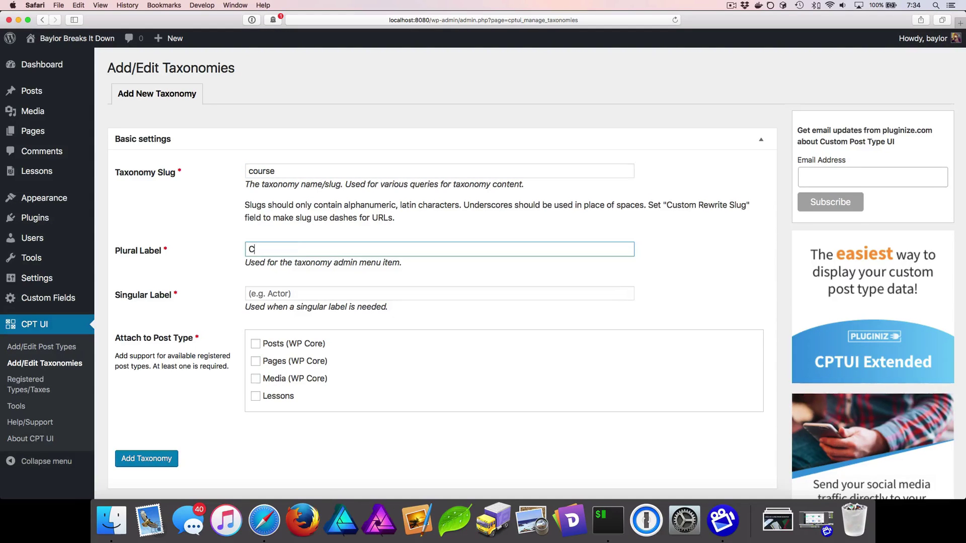
{"action": "key", "text": "Tab"}
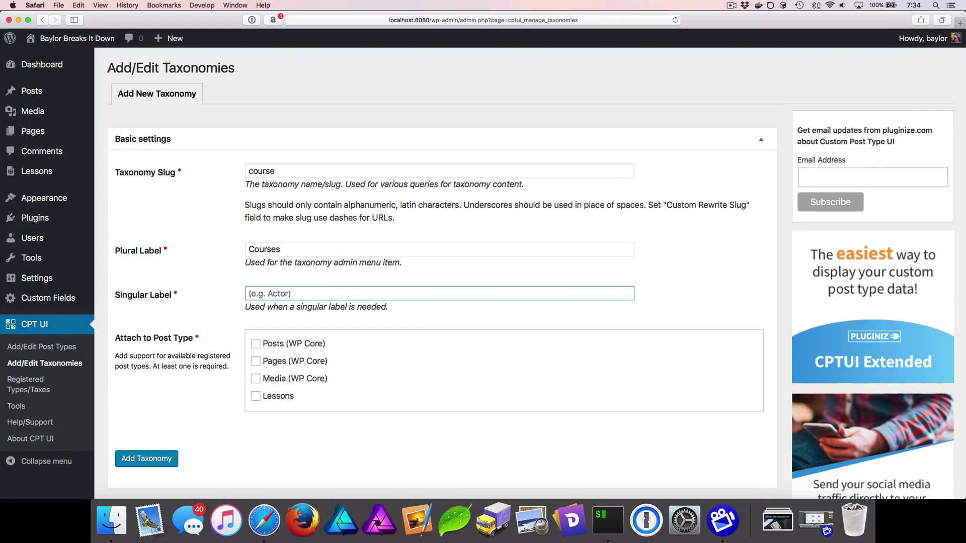
{"action": "type", "text": "Course"}
{"action": "left_click", "coordinate": [211, 248]}
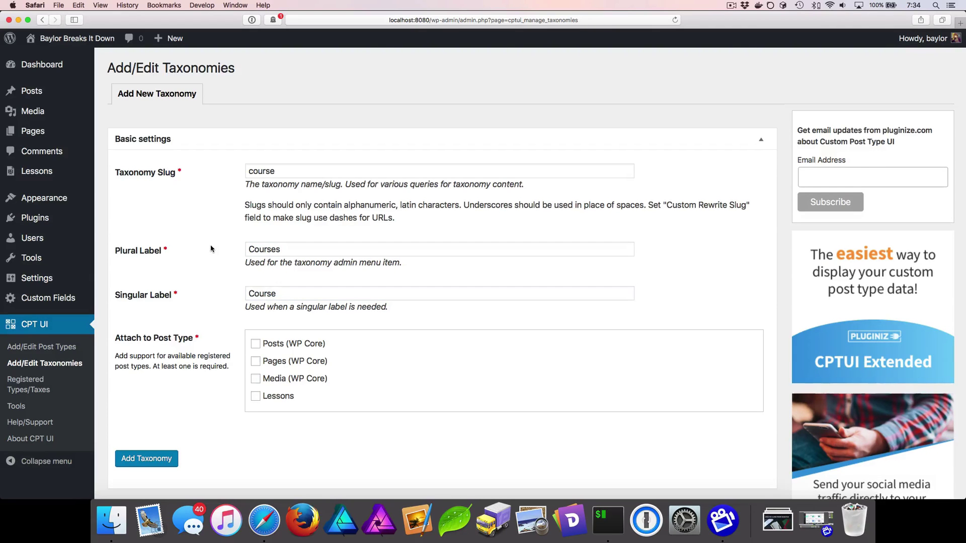
{"action": "left_click", "coordinate": [269, 400]}
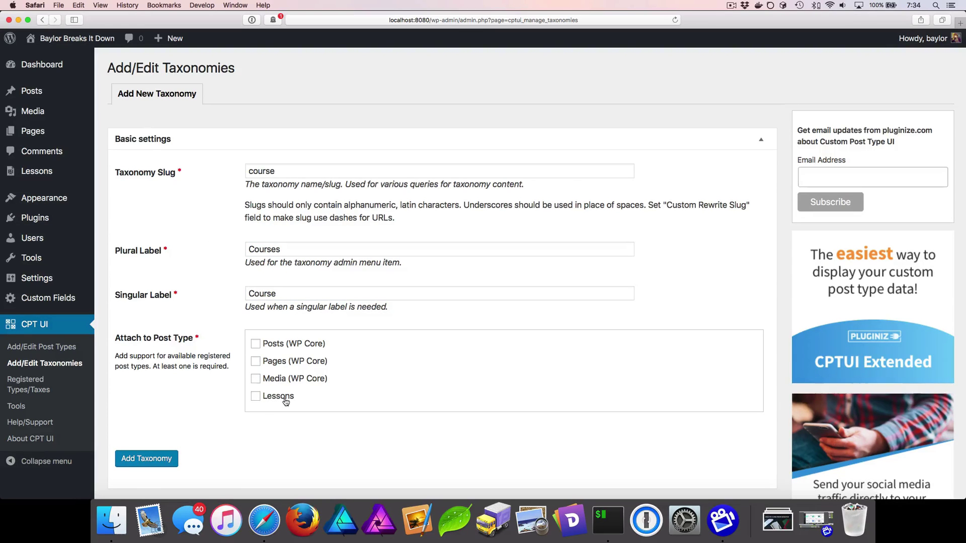
{"action": "left_click", "coordinate": [154, 457]}
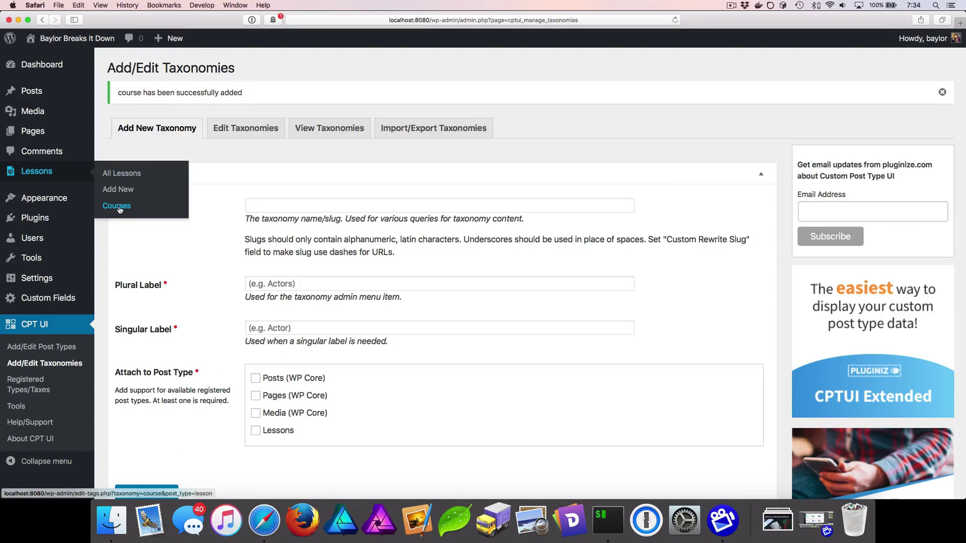
{"action": "scroll", "coordinate": [138, 236], "scroll_direction": "down", "scroll_amount": 5}
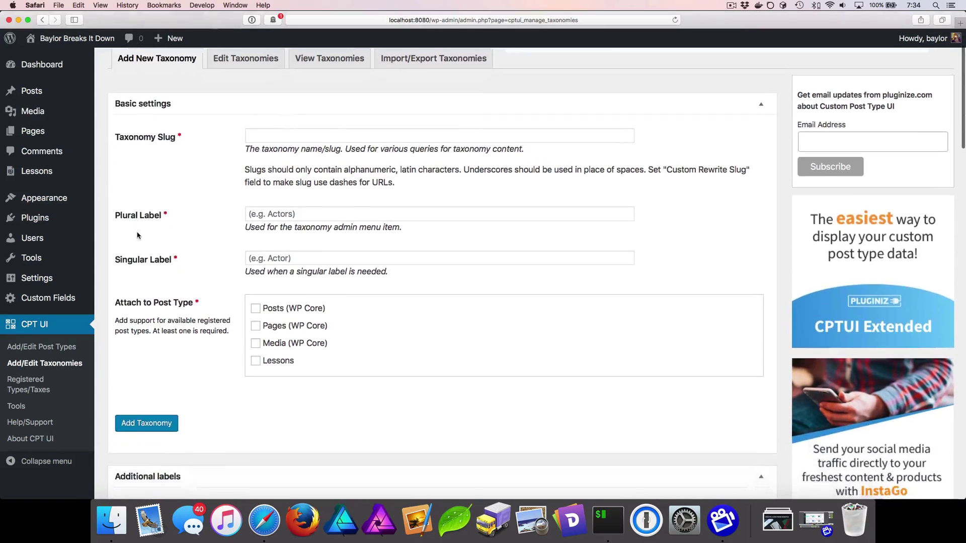
Step: Start a field group titled Course Fields with location rule Taxonomy Term is equal to Courses
{"action": "mouse_move", "coordinate": [96, 301]}
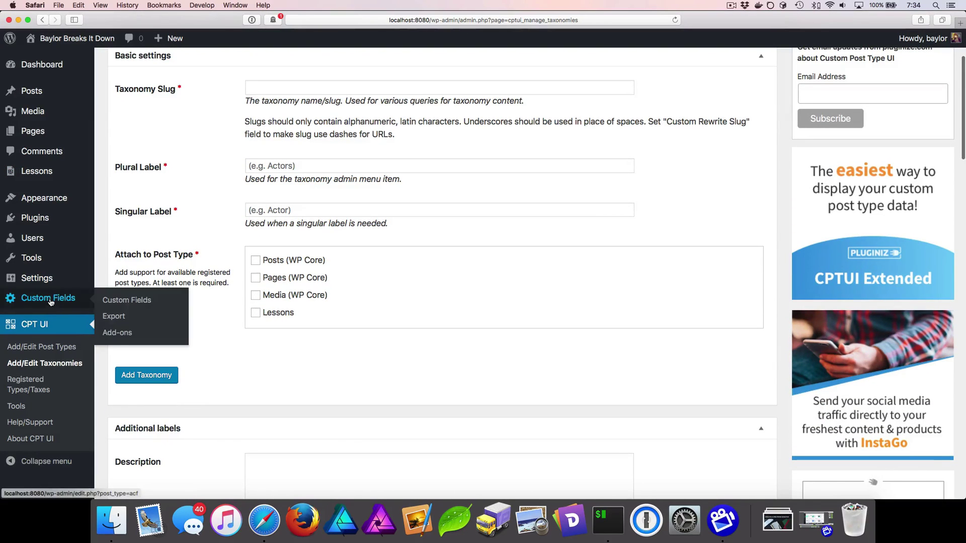
{"action": "left_click", "coordinate": [103, 300]}
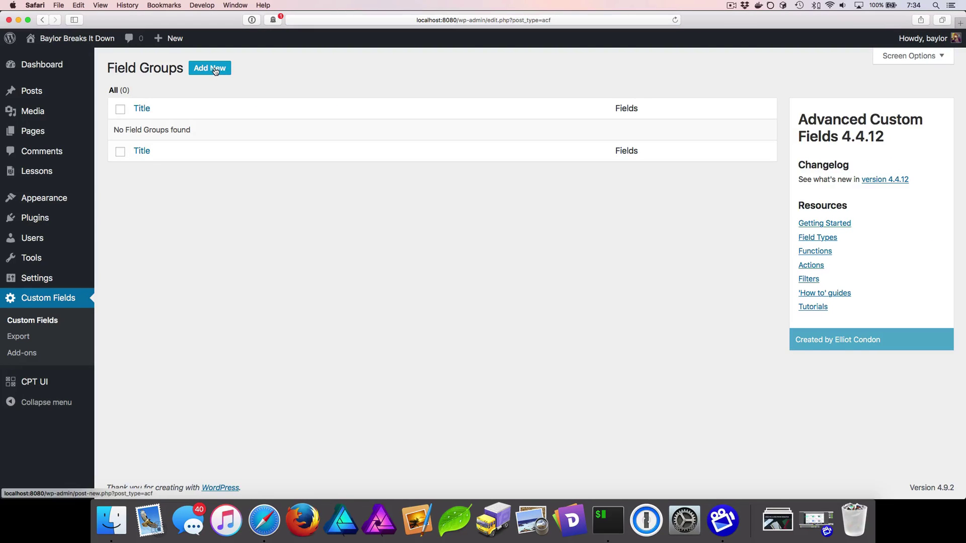
{"action": "left_click", "coordinate": [215, 69]}
{"action": "left_click", "coordinate": [189, 101]}
{"action": "type", "text": "Co"}
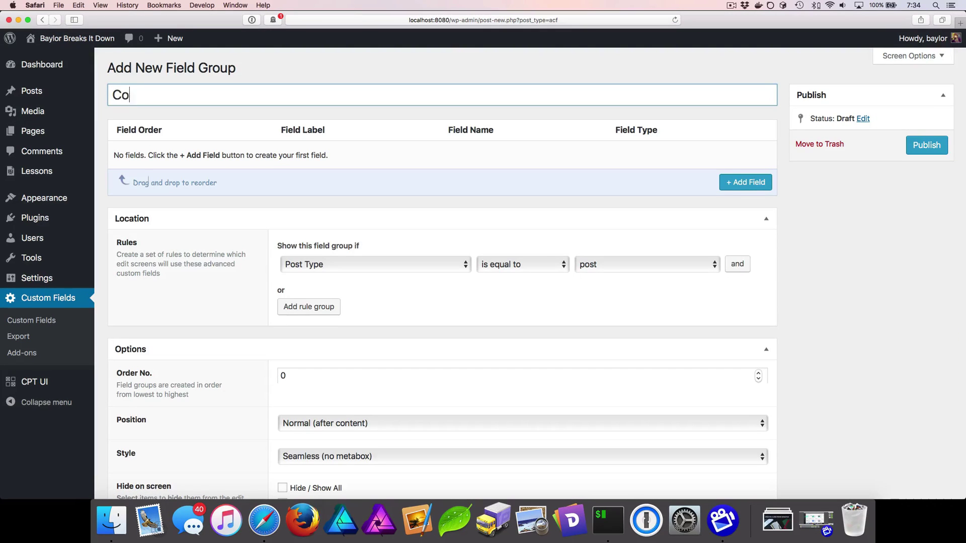
{"action": "type", "text": "urse Fields"}
{"action": "left_click", "coordinate": [312, 266]}
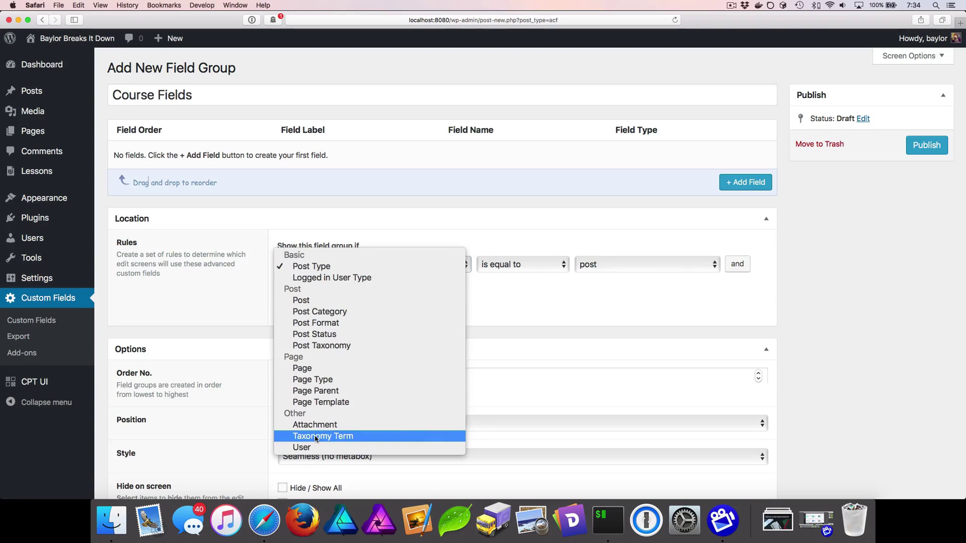
{"action": "left_click", "coordinate": [341, 439]}
{"action": "left_click", "coordinate": [608, 267]}
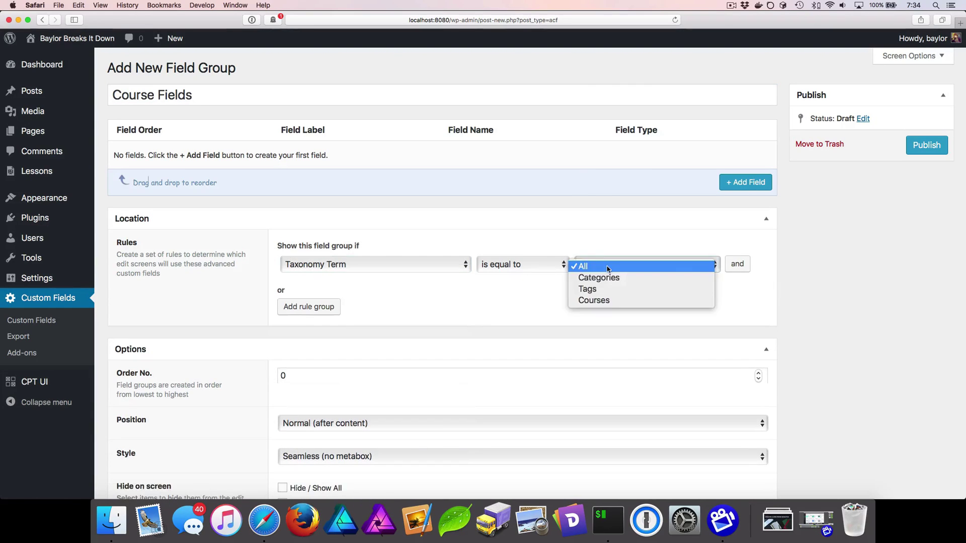
{"action": "left_click", "coordinate": [603, 302]}
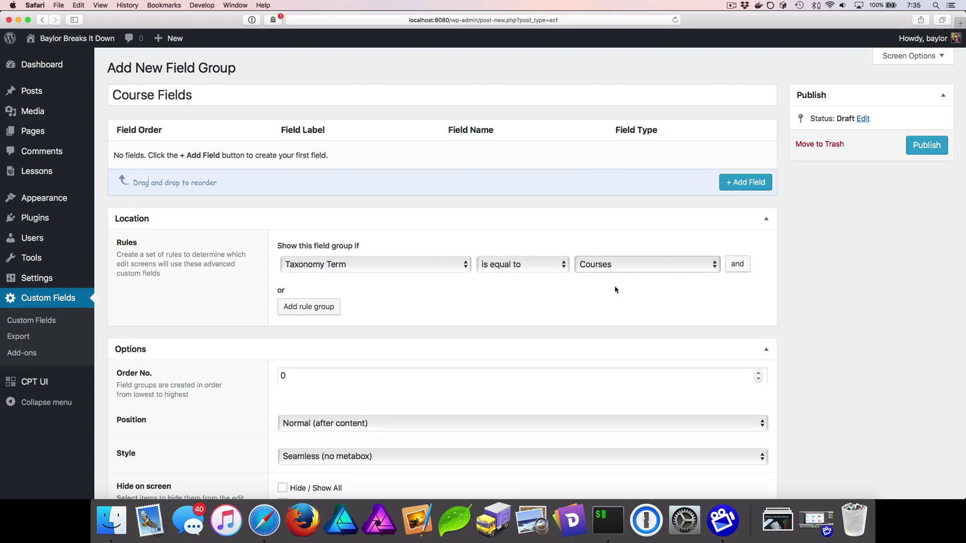
Step: Add a Thumbnail Image field returning Image URL, then publish the group
{"action": "left_click", "coordinate": [739, 182]}
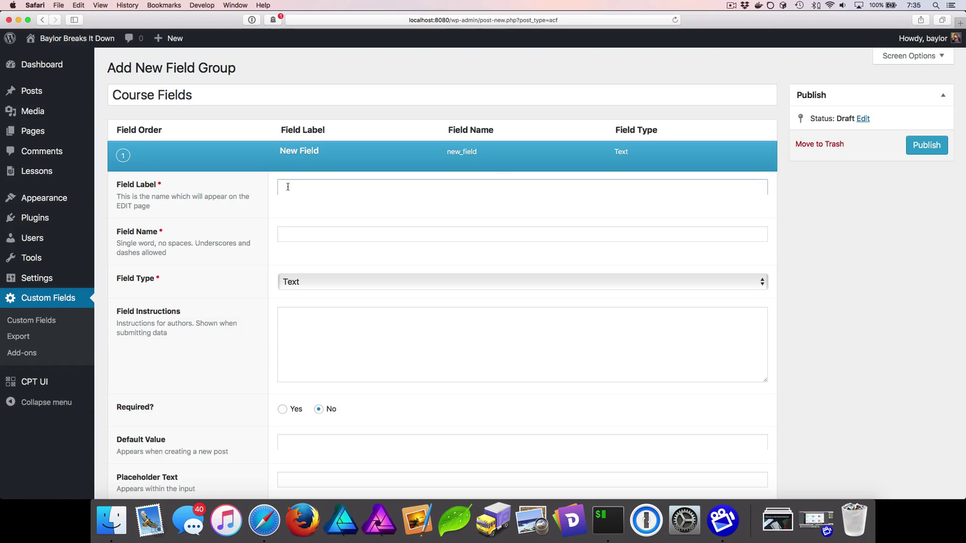
{"action": "type", "text": "Thumbnail"}
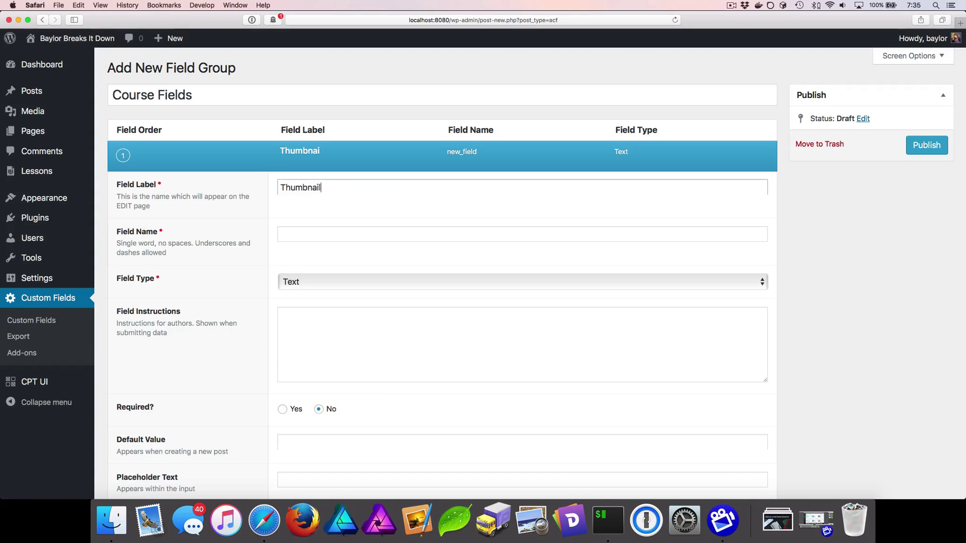
{"action": "key", "text": "Tab"}
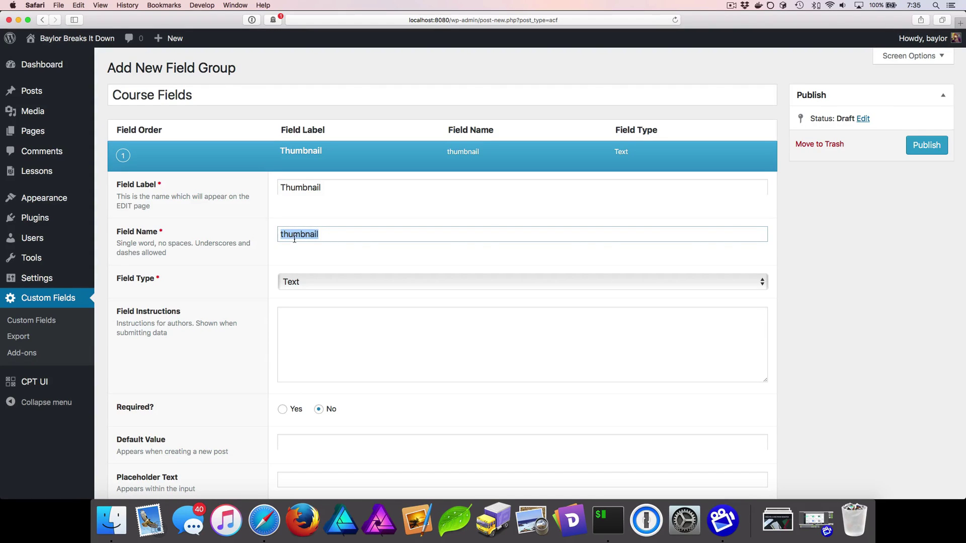
{"action": "left_click", "coordinate": [274, 243]}
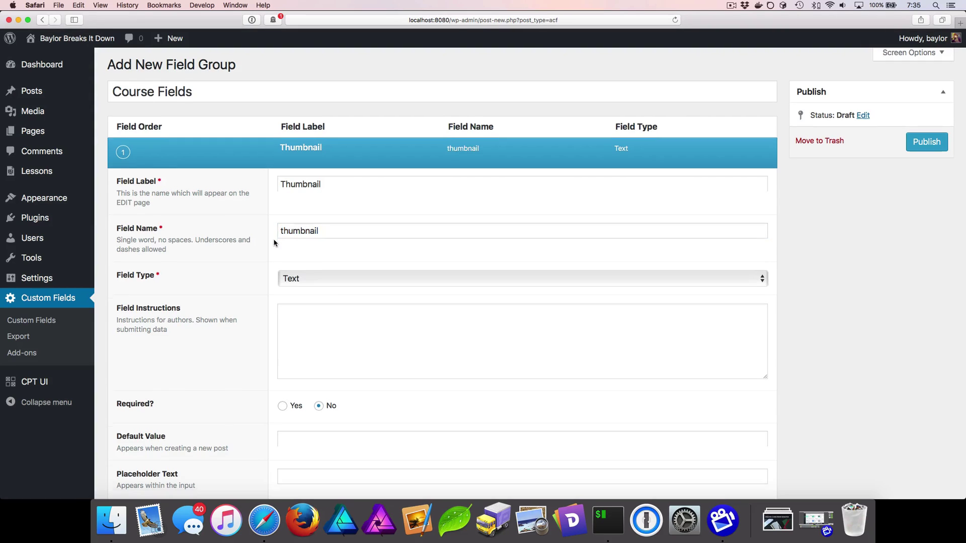
{"action": "scroll", "coordinate": [272, 243], "scroll_direction": "down", "scroll_amount": 3}
{"action": "left_click", "coordinate": [297, 214]}
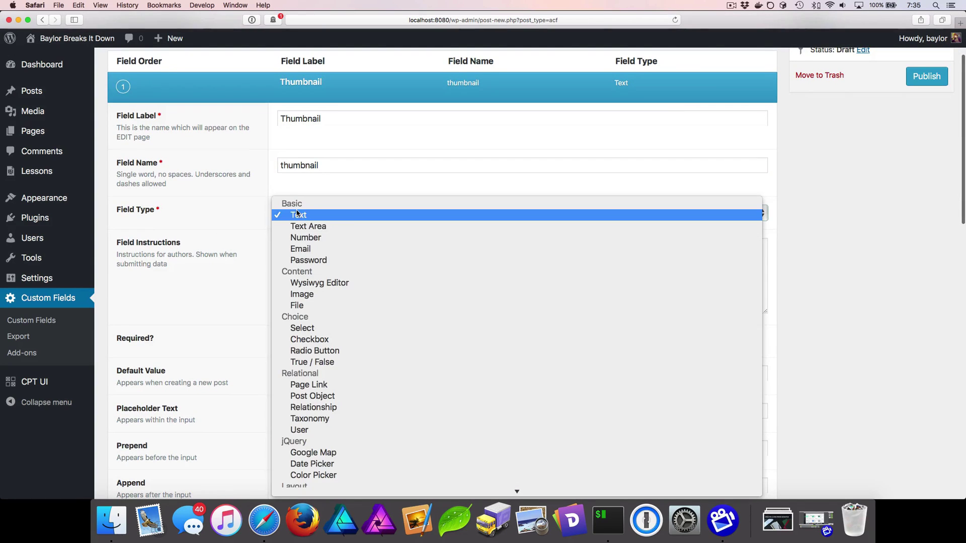
{"action": "left_click", "coordinate": [309, 296]}
{"action": "scroll", "coordinate": [267, 307], "scroll_direction": "down", "scroll_amount": 5}
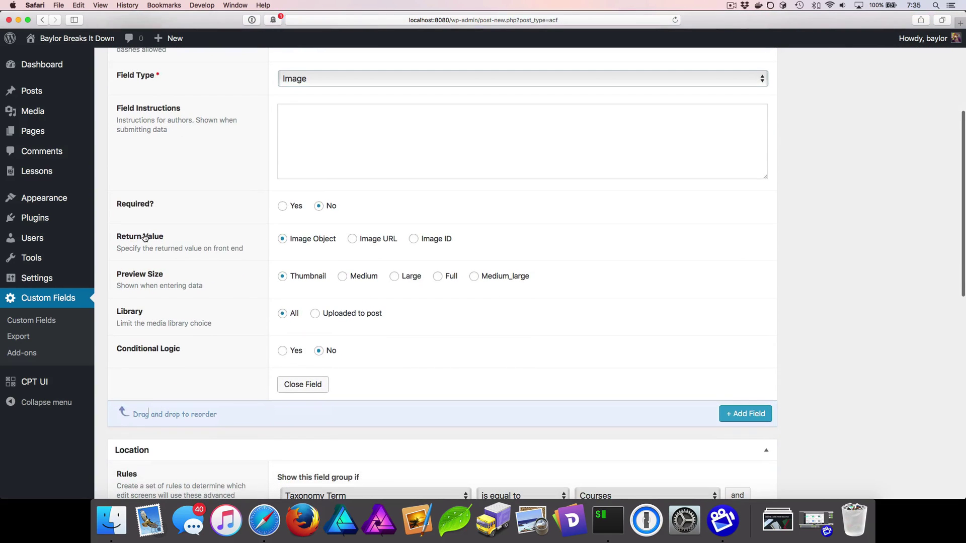
{"action": "left_click", "coordinate": [353, 240]}
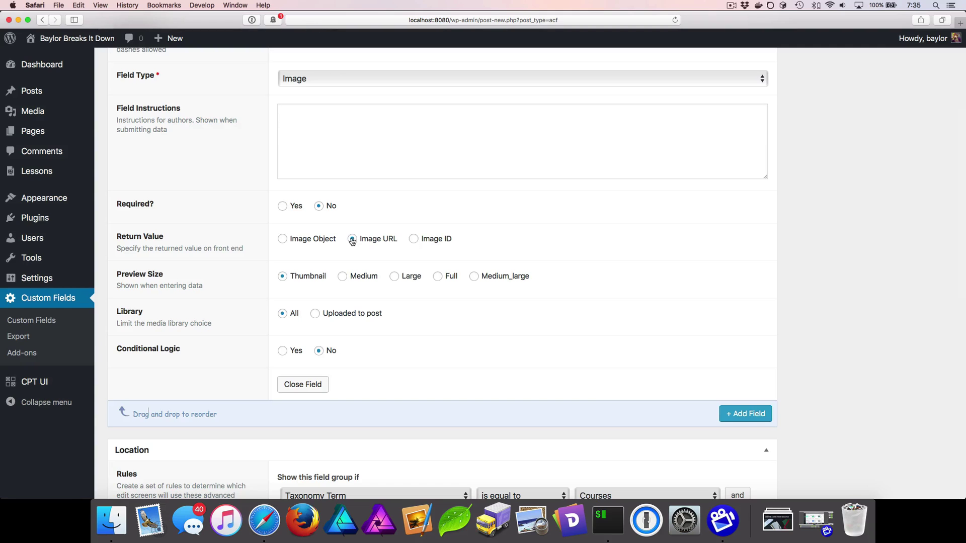
{"action": "left_click", "coordinate": [303, 384]}
{"action": "scroll", "coordinate": [761, 175], "scroll_direction": "up", "scroll_amount": 4}
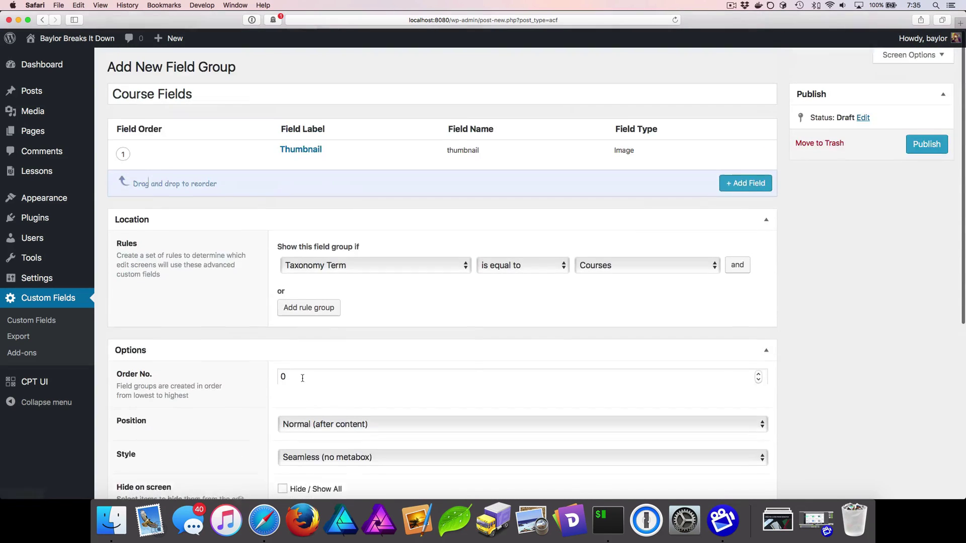
{"action": "left_click", "coordinate": [925, 145]}
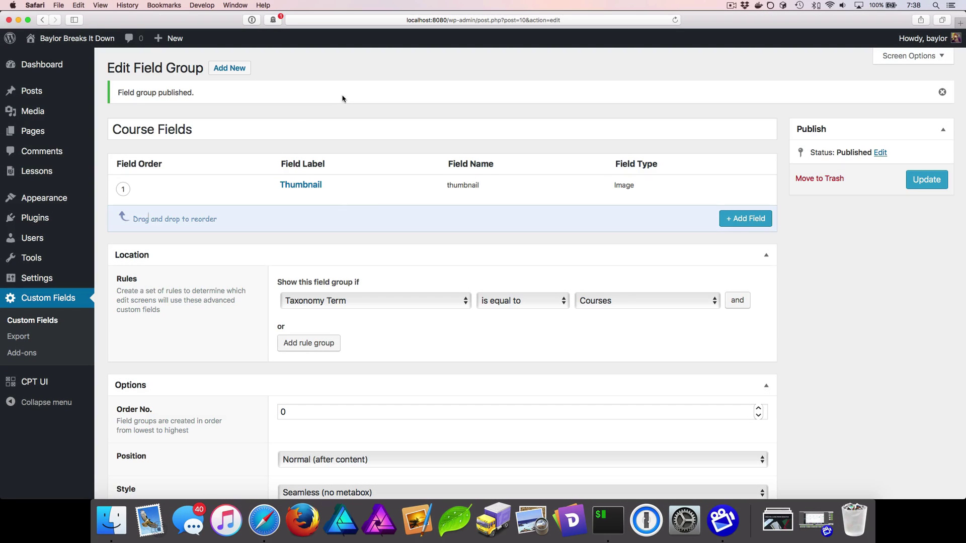
Step: Enter course name 'Create a Shopping Cart in Rails', slug rails-shopping-cart and a pasted description
{"action": "mouse_move", "coordinate": [75, 172]}
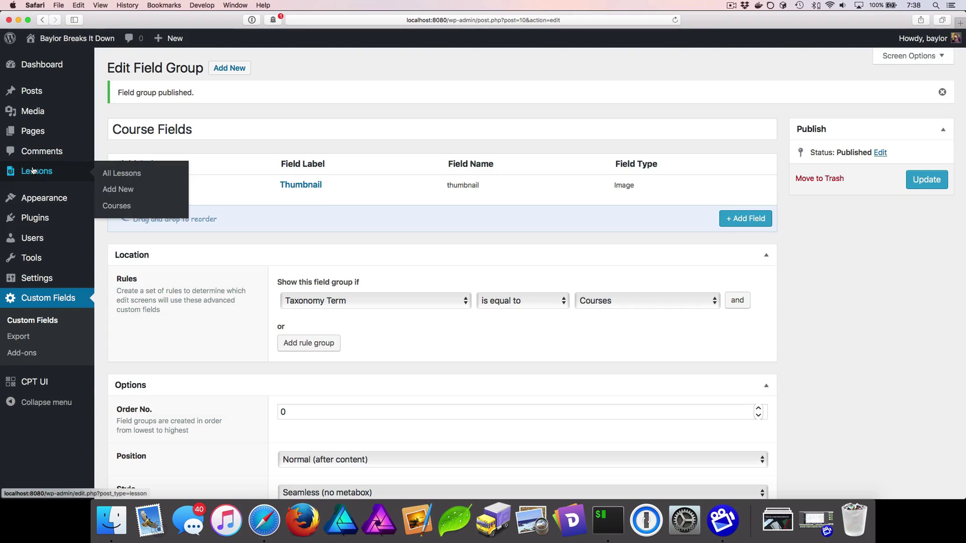
{"action": "left_click", "coordinate": [115, 206]}
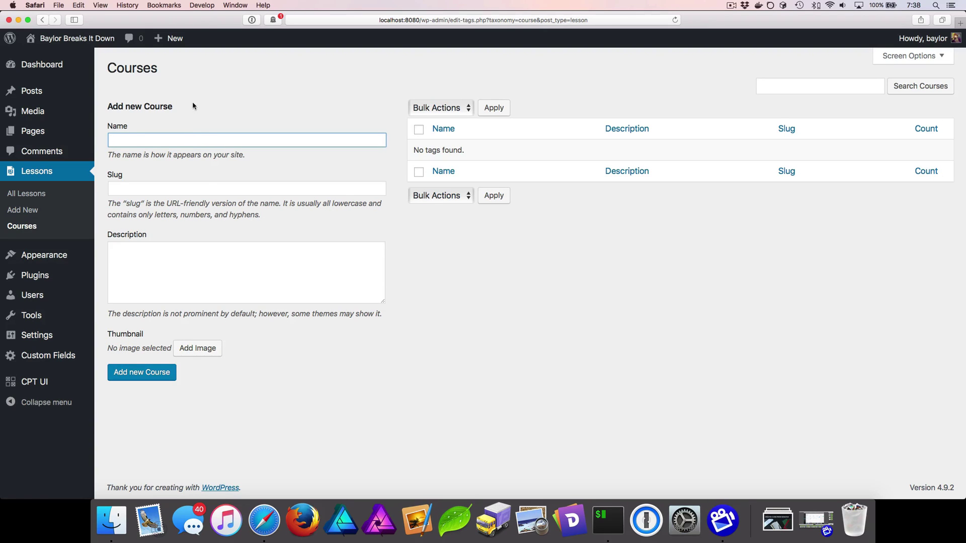
{"action": "type", "text": "Create a Shopping Cart in Rails"}
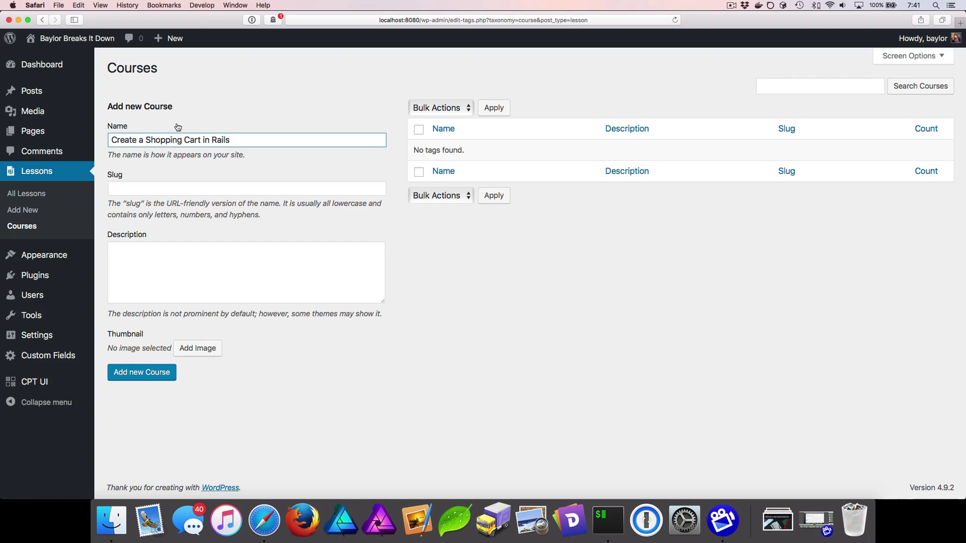
{"action": "left_click", "coordinate": [170, 189]}
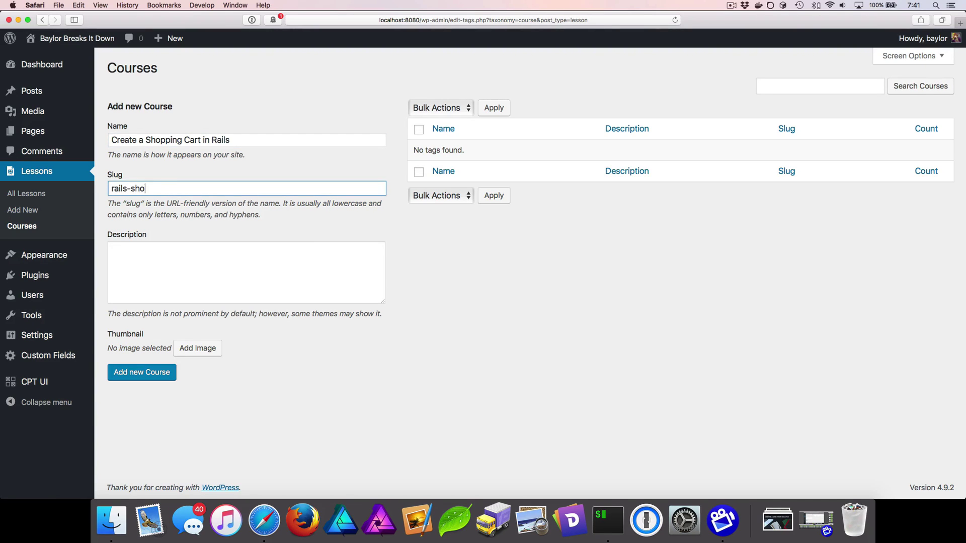
{"action": "type", "text": "rails-shopping-cart"}
{"action": "left_click", "coordinate": [161, 246]}
{"action": "type", "text": "Build a shopping cart in Ruby on Rails. We\\'ll learn how to design our database schema, populate test data and create a checkout experience."}
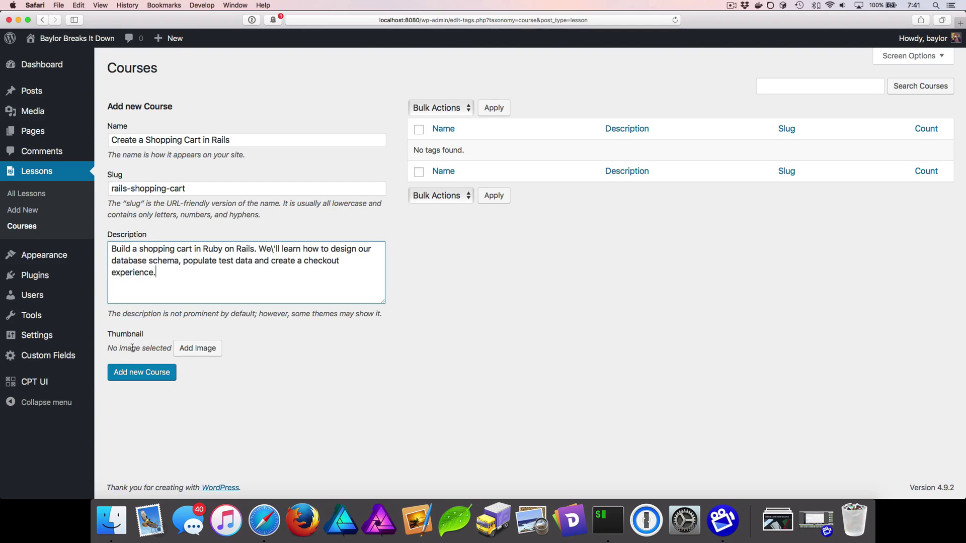
Step: Upload the Ruby on Rails image as the thumbnail and add the new course
{"action": "left_click", "coordinate": [200, 352]}
{"action": "left_click_drag", "start_coordinate": [345, 166], "coordinate": [345, 171]}
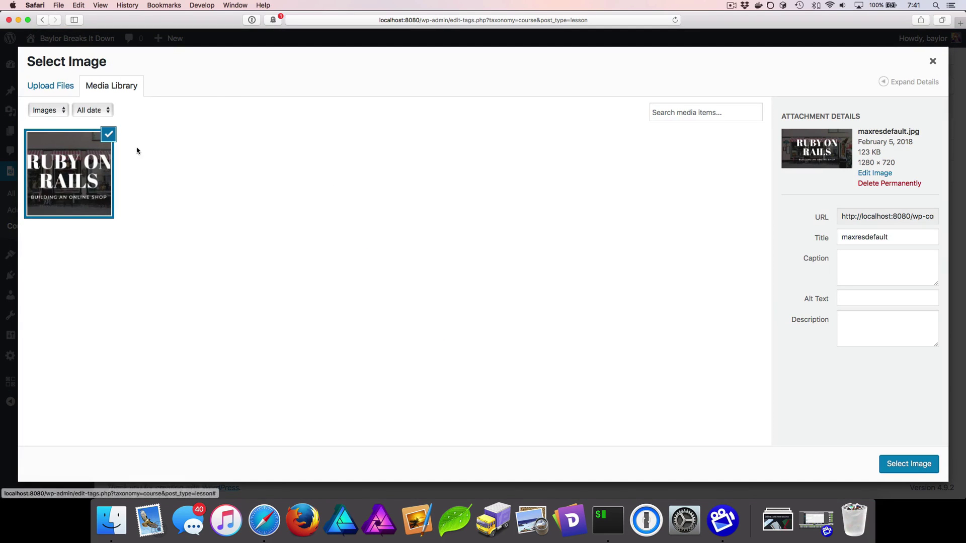
{"action": "left_click", "coordinate": [910, 464]}
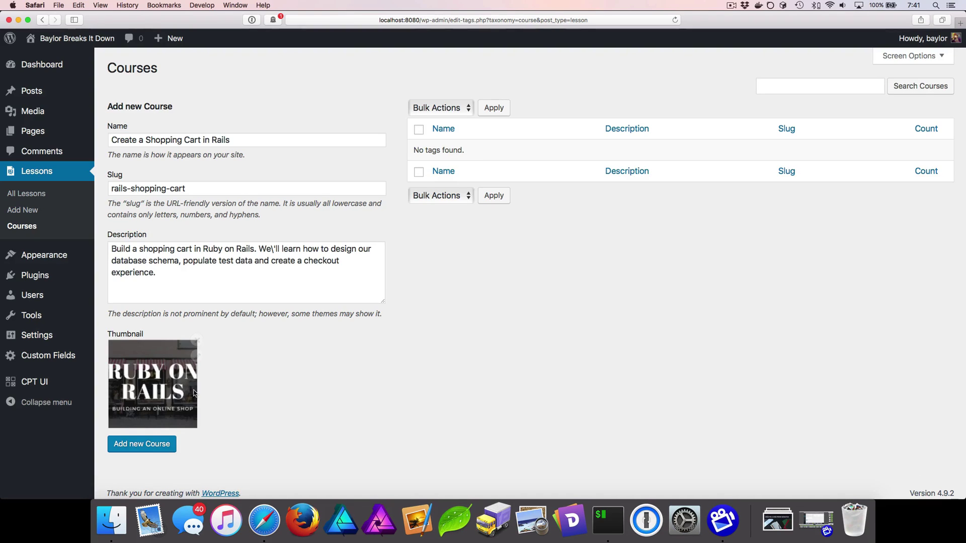
{"action": "left_click", "coordinate": [156, 448]}
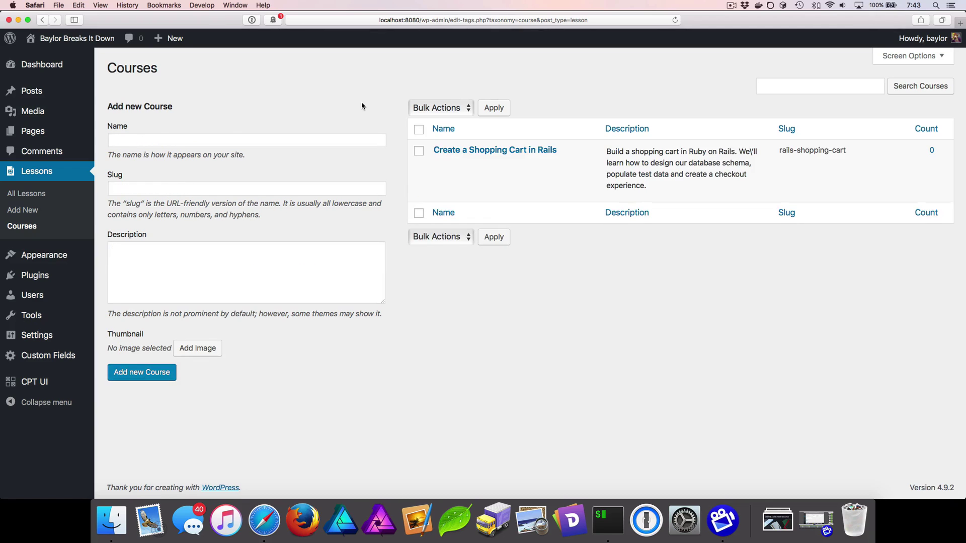